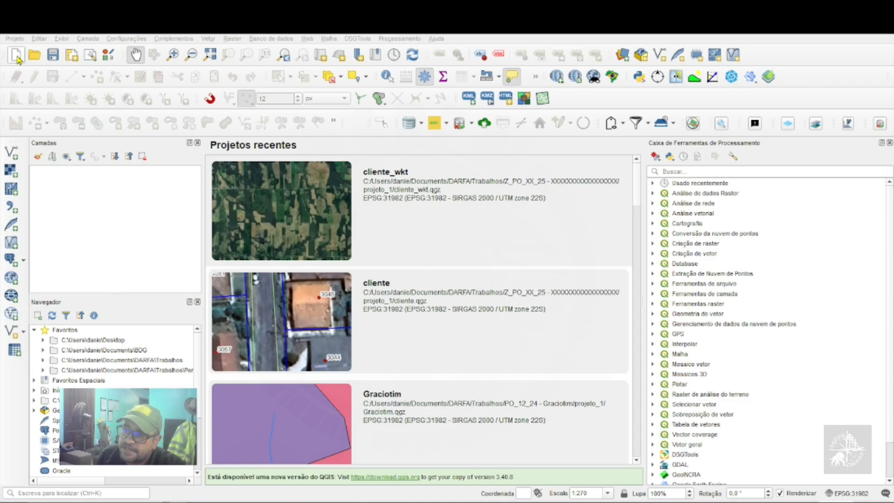
Step: Create a new empty project and open the general settings of its project properties
{"action": "left_click", "coordinate": [16, 55]}
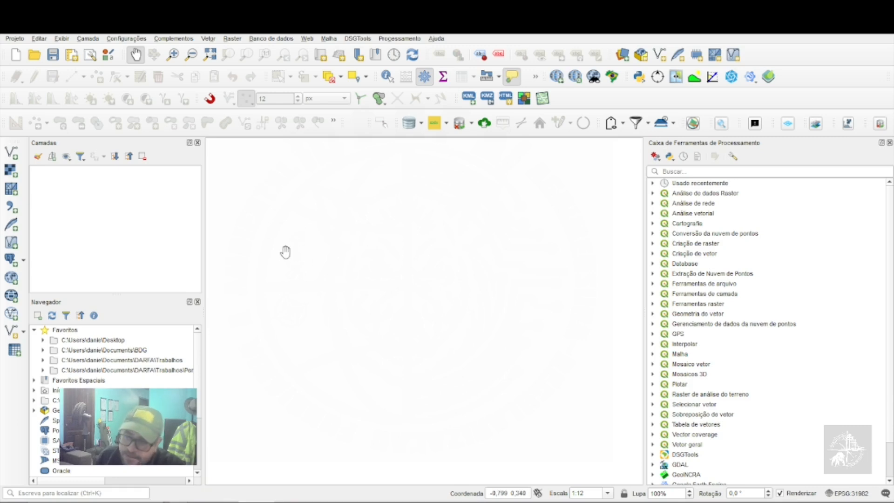
{"action": "left_click", "coordinate": [19, 40]}
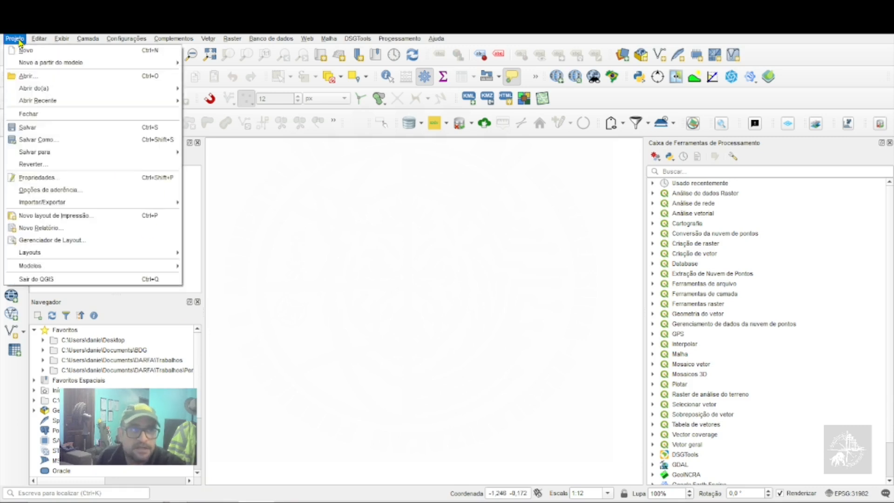
{"action": "mouse_move", "coordinate": [69, 207]}
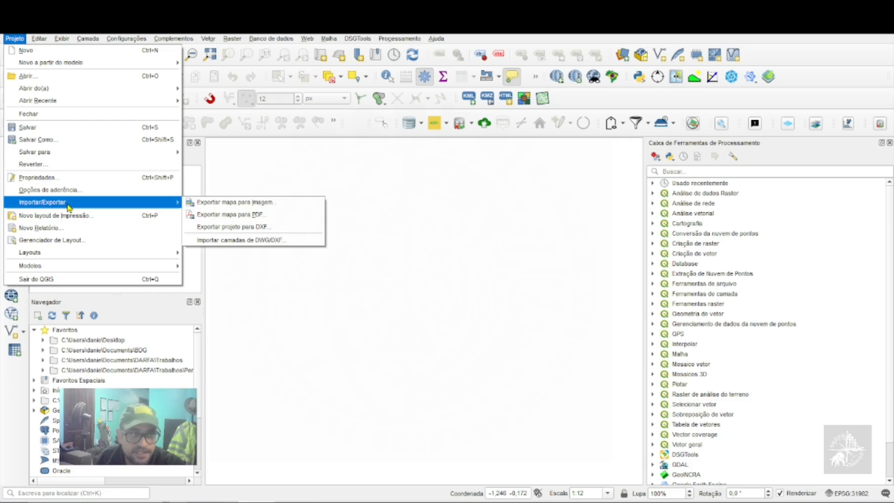
{"action": "left_click", "coordinate": [80, 179]}
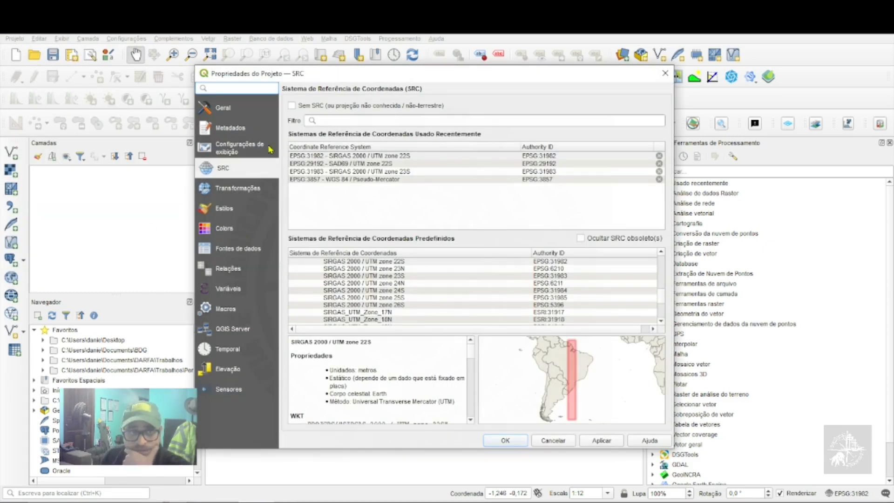
{"action": "left_click", "coordinate": [240, 130]}
{"action": "left_click", "coordinate": [233, 109]}
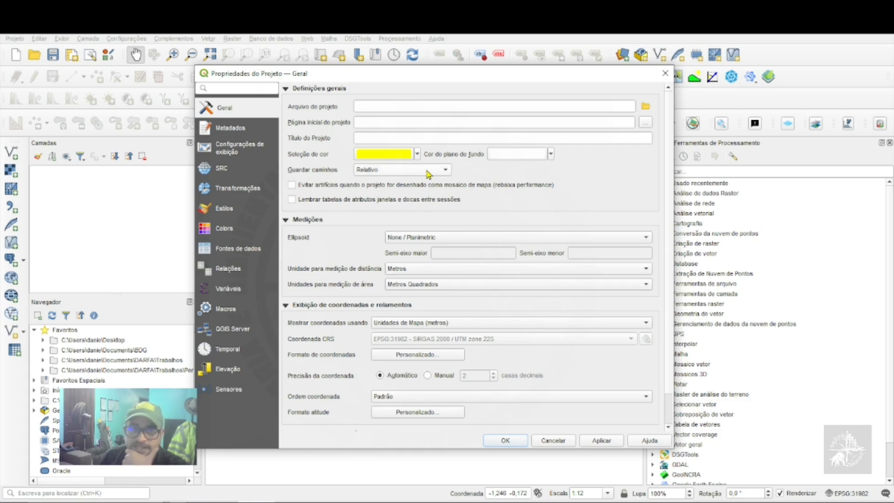
Step: Make the project's yellow selection colour semi-transparent, with roughly half opacity
{"action": "left_click", "coordinate": [417, 154]}
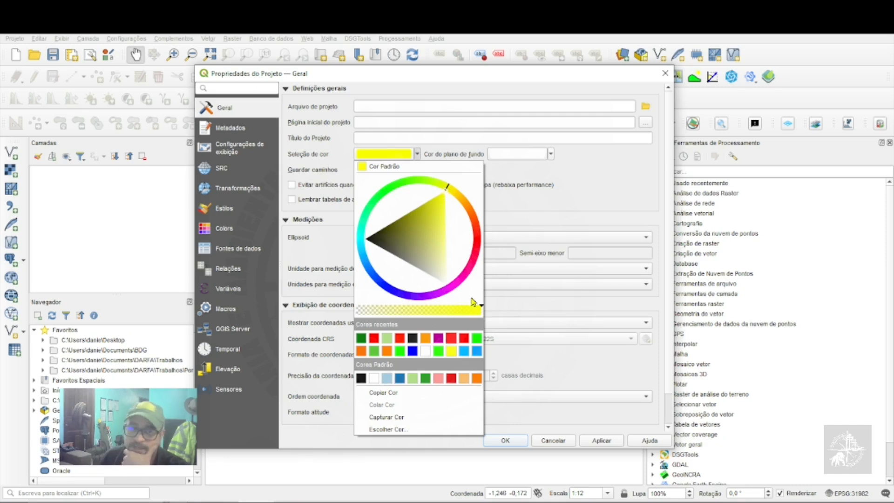
{"action": "left_click_drag", "start_coordinate": [482, 310], "coordinate": [420, 310]}
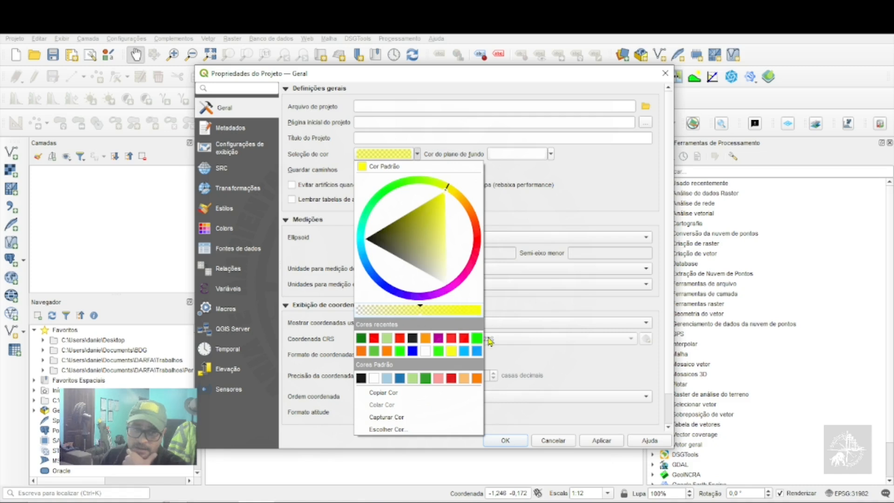
{"action": "left_click", "coordinate": [594, 198]}
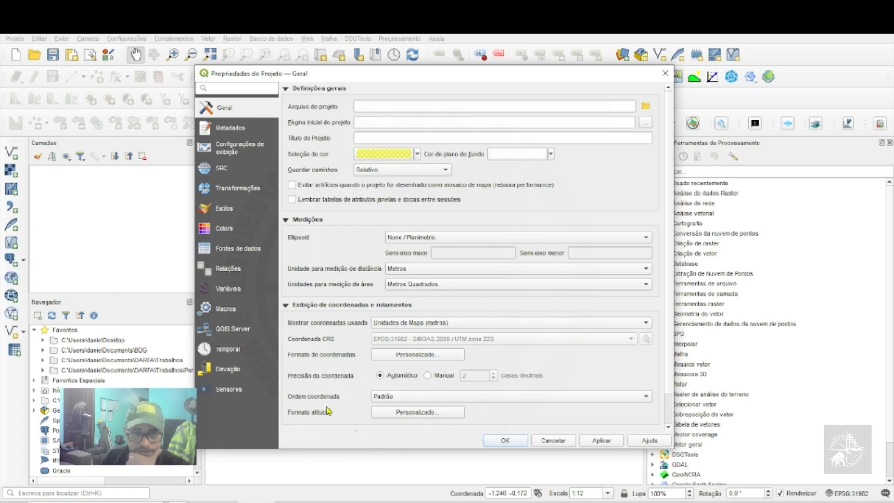
Step: Choose EPSG:31982 - SIRGAS 2000 / UTM zone 22S as project CRS and browse the predefined systems filtered by SIRGAS 2000
{"action": "scroll", "coordinate": [361, 374], "scroll_direction": "down", "scroll_amount": 2}
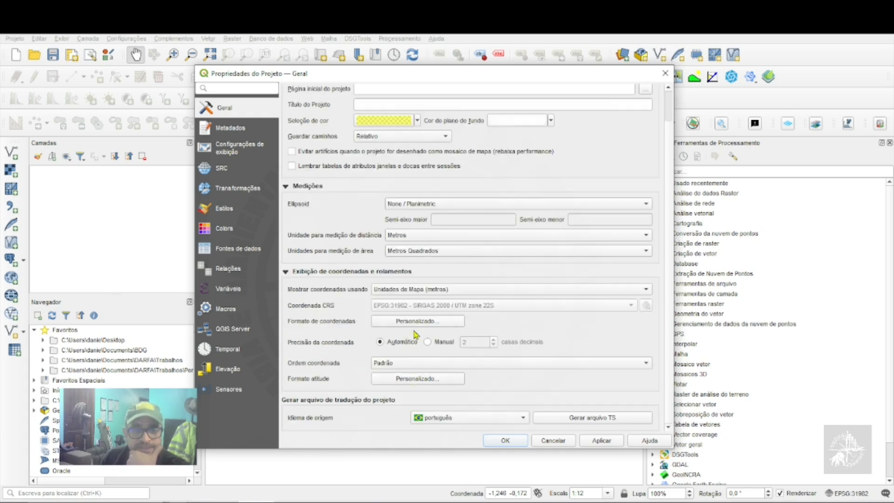
{"action": "left_click", "coordinate": [235, 173]}
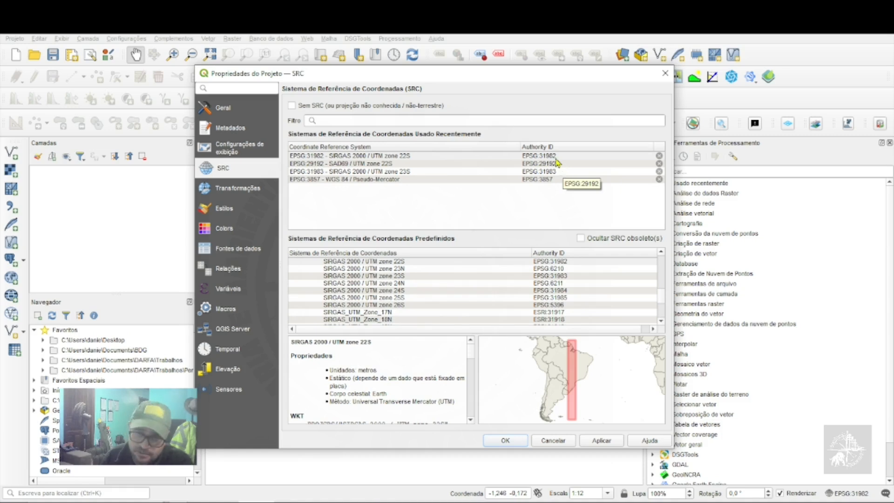
{"action": "left_click", "coordinate": [558, 157]}
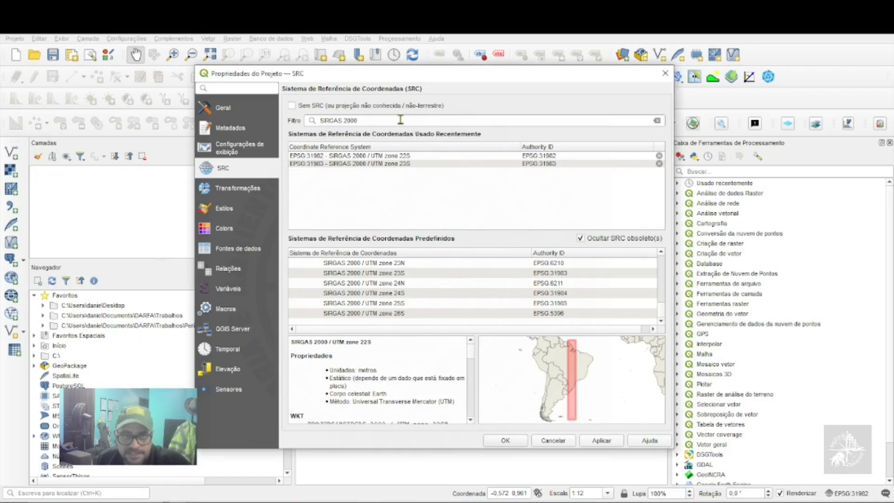
{"action": "left_click_drag", "start_coordinate": [401, 120], "coordinate": [303, 120]}
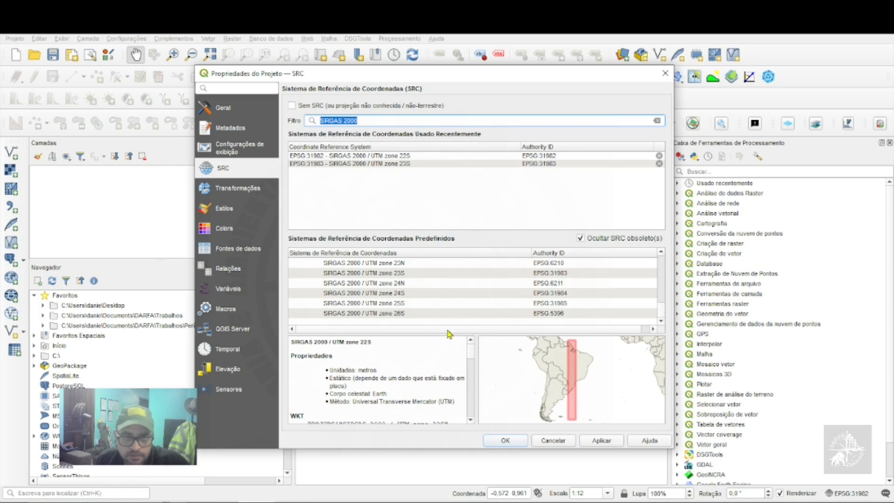
{"action": "scroll", "coordinate": [661, 308], "scroll_direction": "up", "scroll_amount": 1}
{"action": "scroll", "coordinate": [661, 307], "scroll_direction": "up", "scroll_amount": 1}
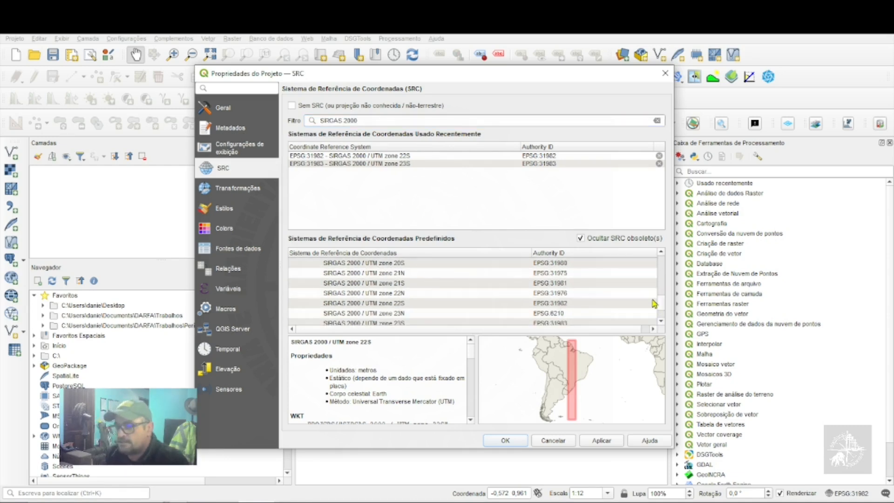
Step: Switch to the browser and open the GeoSan GitLab result from the "códigos epsg brasil" Google search
{"action": "key", "text": "alt+Tab"}
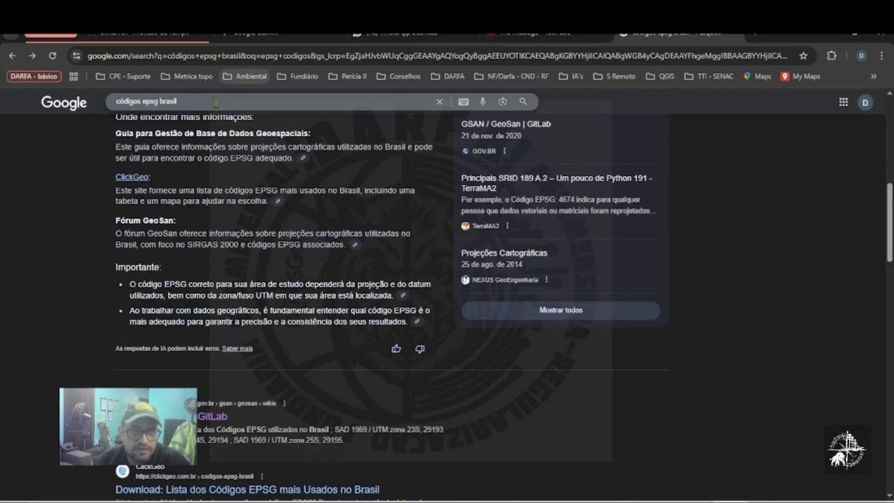
{"action": "left_click_drag", "start_coordinate": [194, 103], "coordinate": [100, 101]}
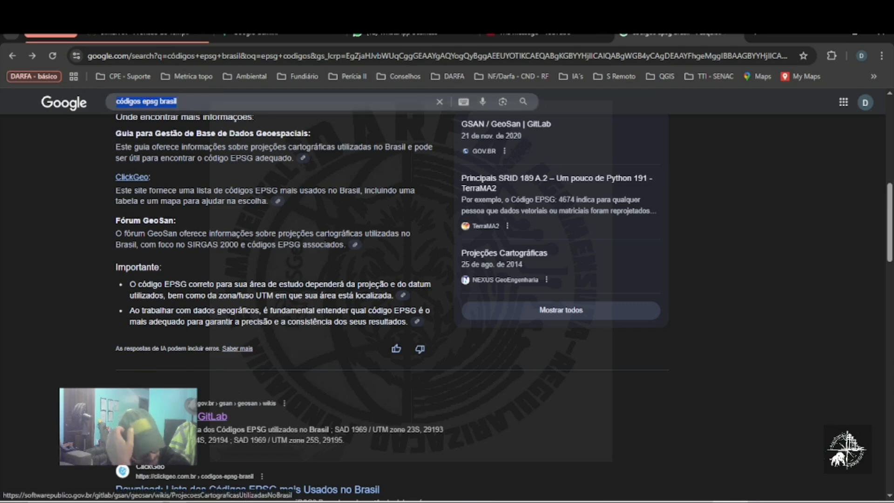
{"action": "left_click", "coordinate": [213, 417]}
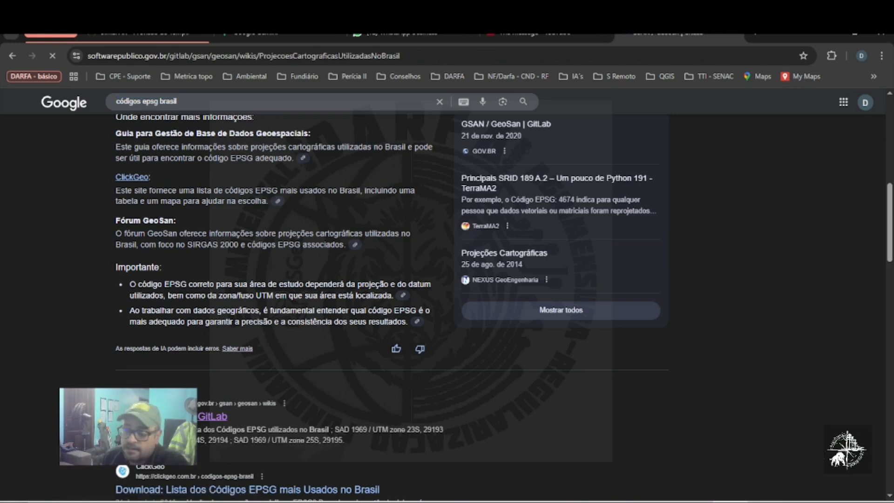
Step: Look up the EPSG code of SIRGAS 2000 / UTM zone 22S in the wiki's list of Brazilian codes, then return to QGIS
{"action": "scroll", "coordinate": [387, 285], "scroll_direction": "down", "scroll_amount": 15}
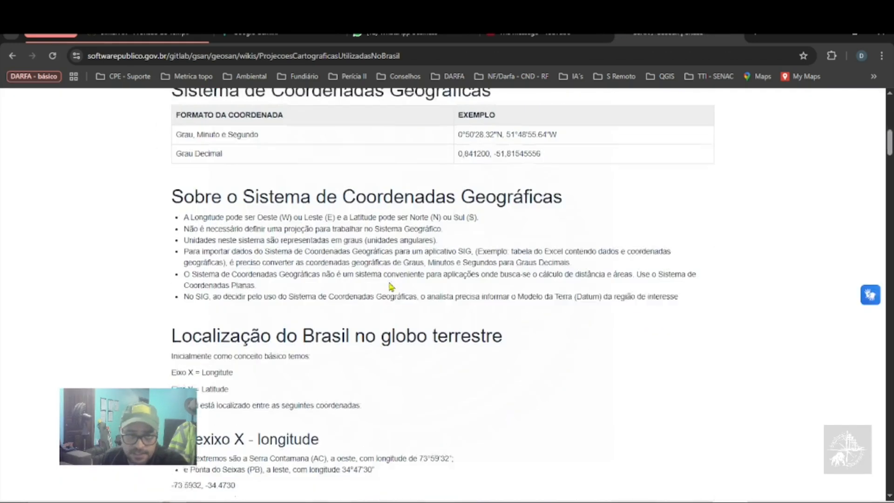
{"action": "scroll", "coordinate": [392, 283], "scroll_direction": "up", "scroll_amount": 8}
{"action": "scroll", "coordinate": [394, 285], "scroll_direction": "down", "scroll_amount": 9}
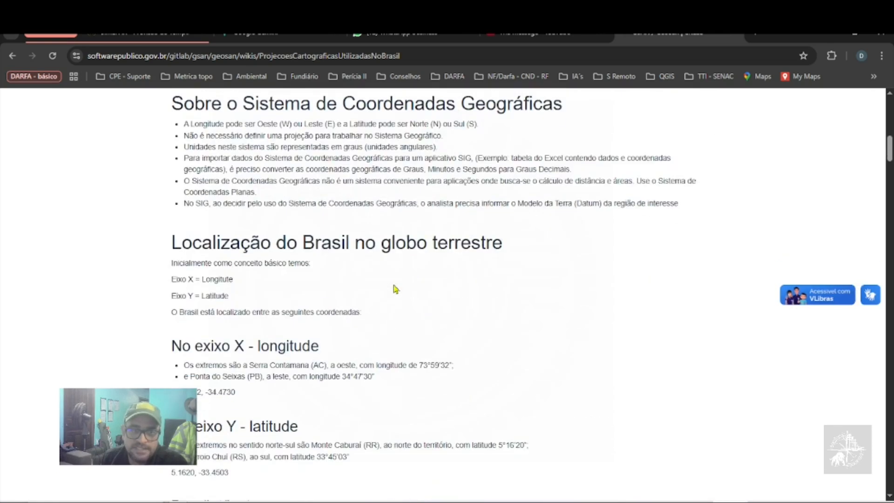
{"action": "scroll", "coordinate": [393, 288], "scroll_direction": "up", "scroll_amount": 15}
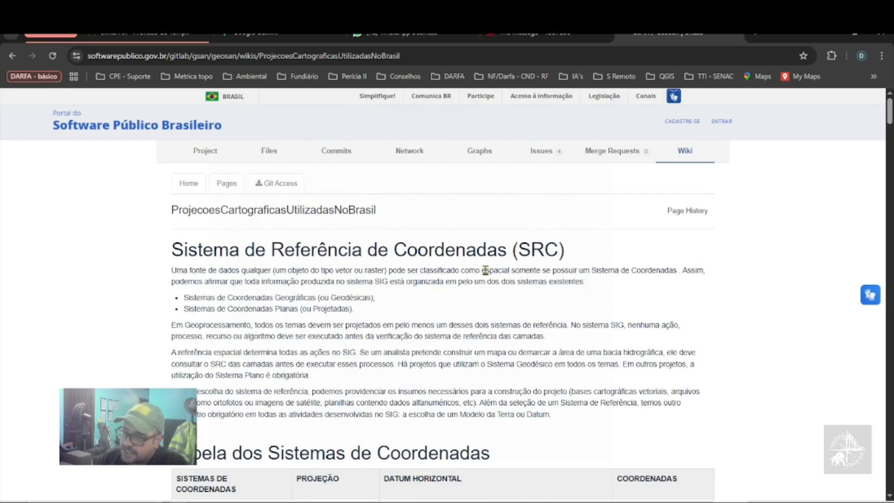
{"action": "scroll", "coordinate": [485, 271], "scroll_direction": "down", "scroll_amount": 20}
{"action": "scroll", "coordinate": [472, 309], "scroll_direction": "up", "scroll_amount": 6}
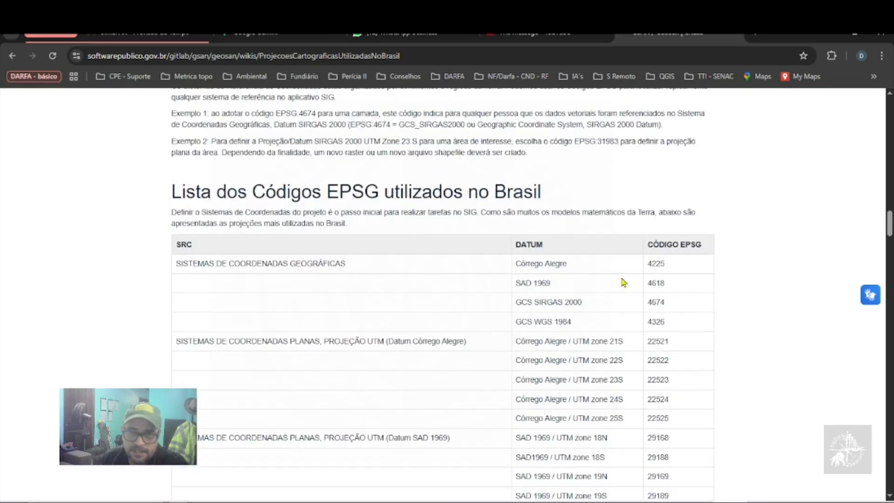
{"action": "scroll", "coordinate": [624, 283], "scroll_direction": "down", "scroll_amount": 9}
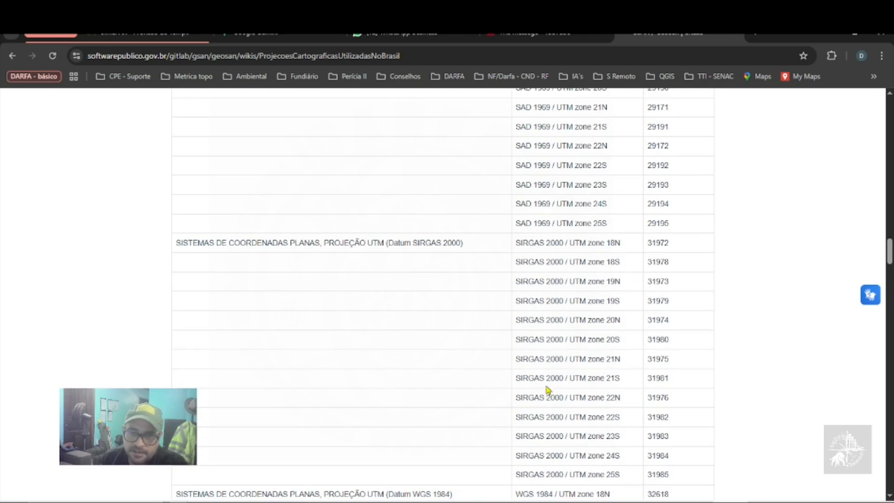
{"action": "left_click_drag", "start_coordinate": [515, 416], "coordinate": [679, 423]}
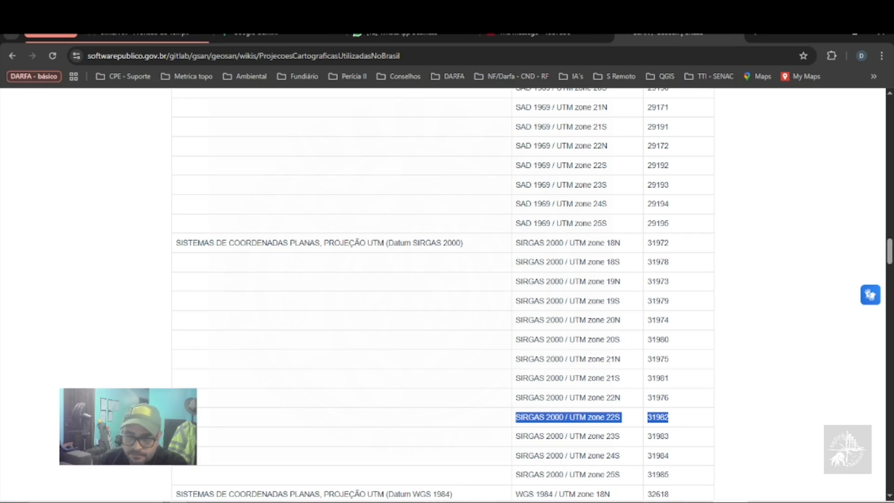
{"action": "left_click", "coordinate": [251, 502]}
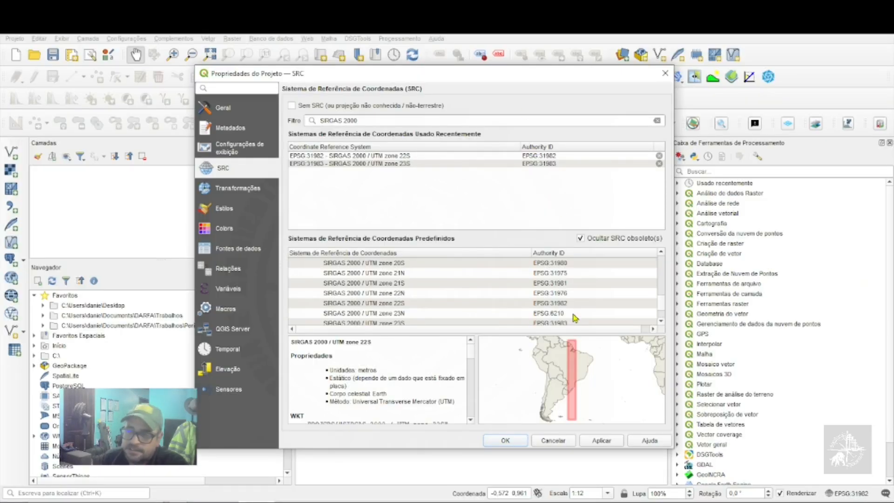
Step: Inspect the project's datum transformations and the new-transformation options without adding one, and confirm the project properties
{"action": "left_click", "coordinate": [241, 190]}
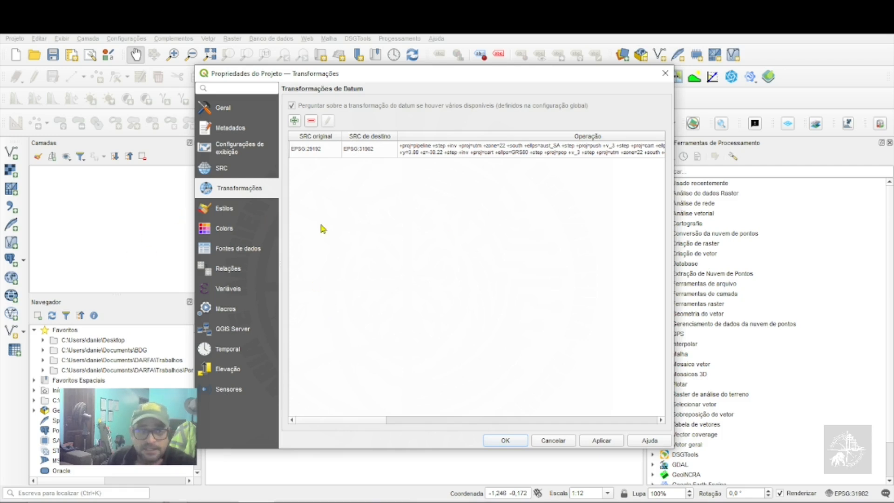
{"action": "left_click", "coordinate": [295, 120]}
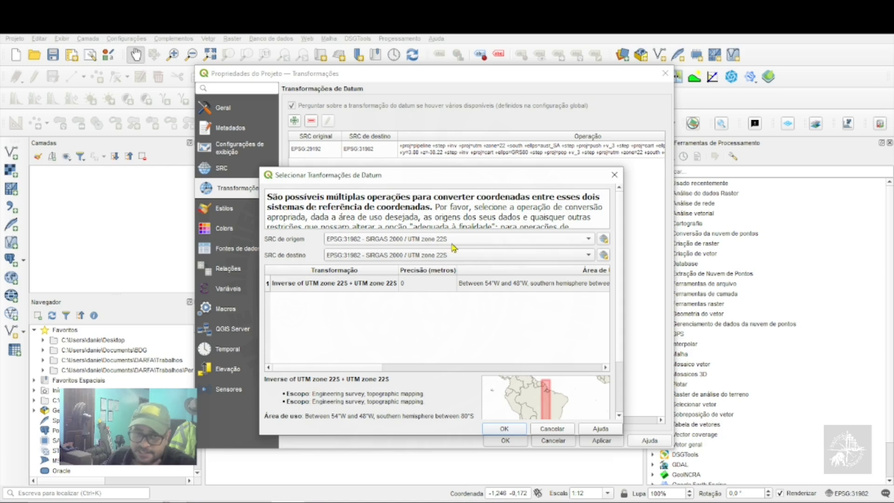
{"action": "left_click", "coordinate": [604, 240]}
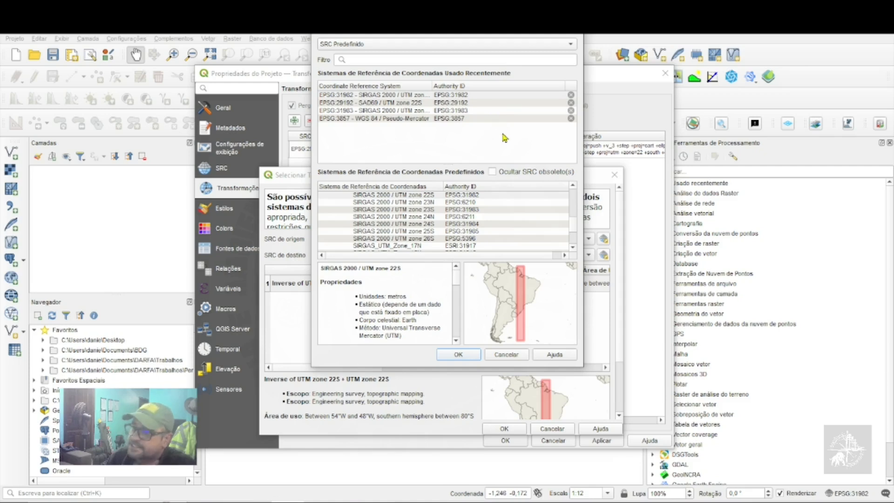
{"action": "left_click", "coordinate": [507, 355]}
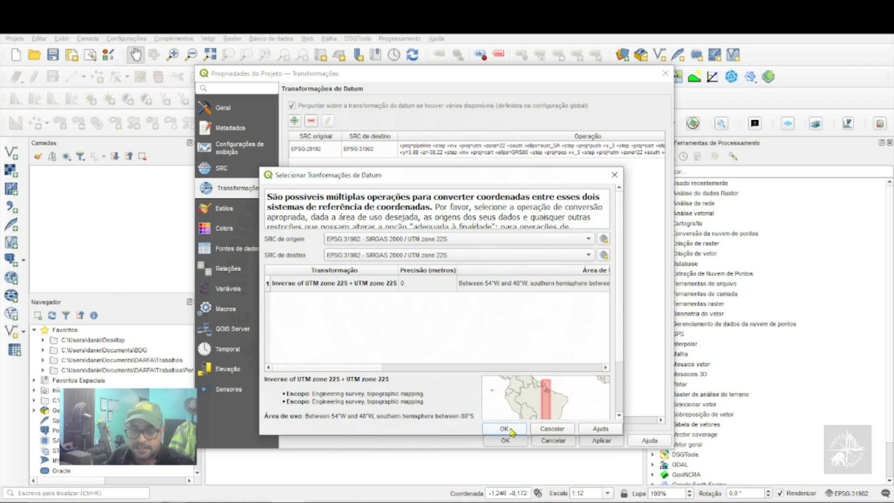
{"action": "left_click", "coordinate": [547, 432]}
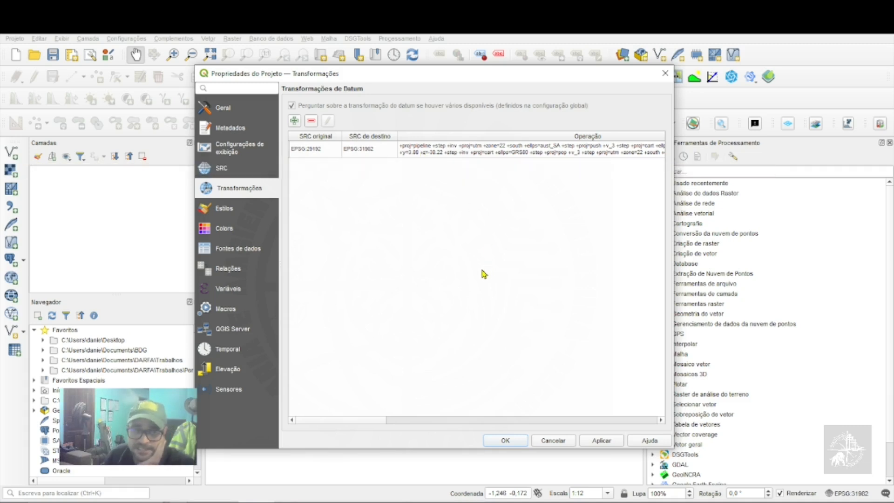
{"action": "left_click", "coordinate": [507, 443]}
Step: Review the program-wide CRS handling options for new projects, layers and planimetric measurements, and accept them
{"action": "left_click", "coordinate": [126, 40]}
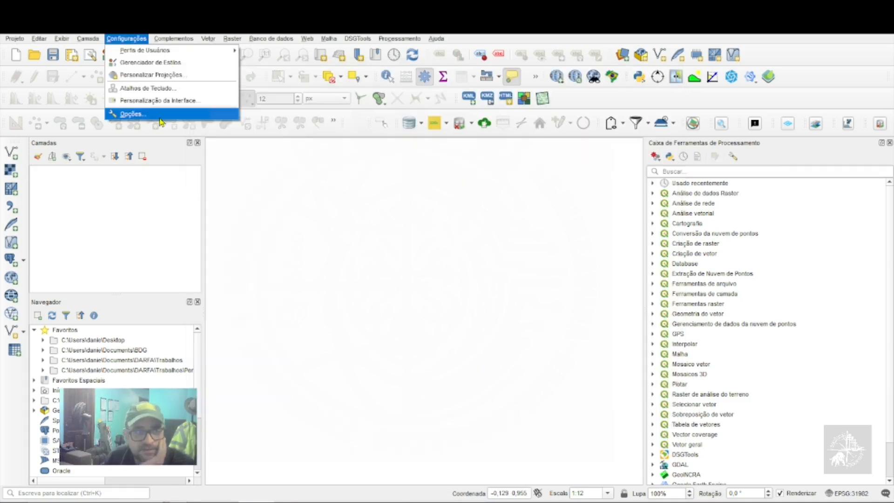
{"action": "left_click", "coordinate": [160, 120]}
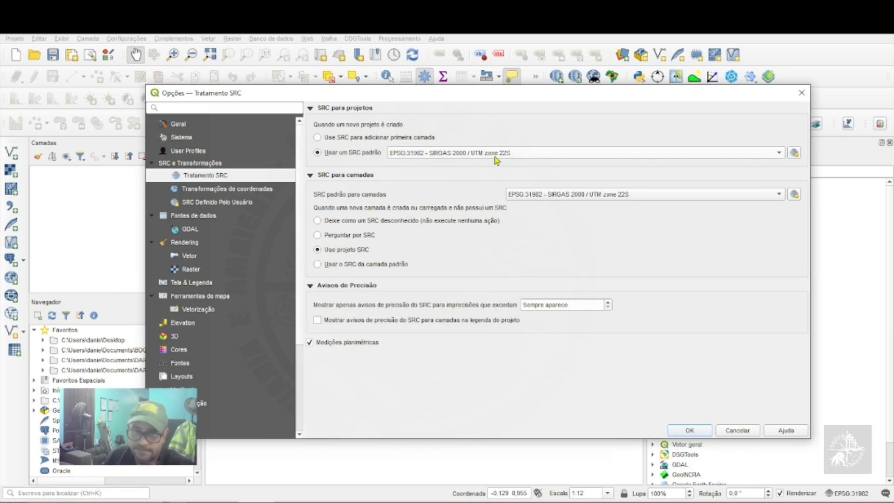
{"action": "mouse_move", "coordinate": [573, 159]}
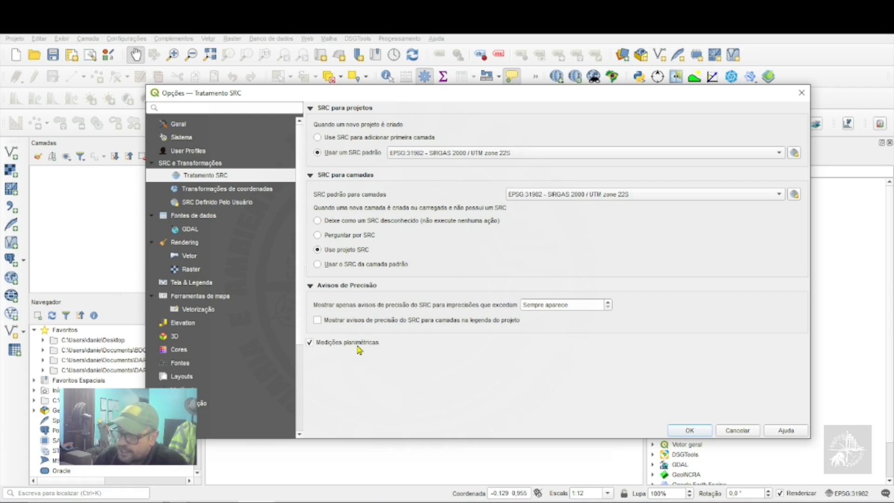
{"action": "left_click", "coordinate": [690, 430]}
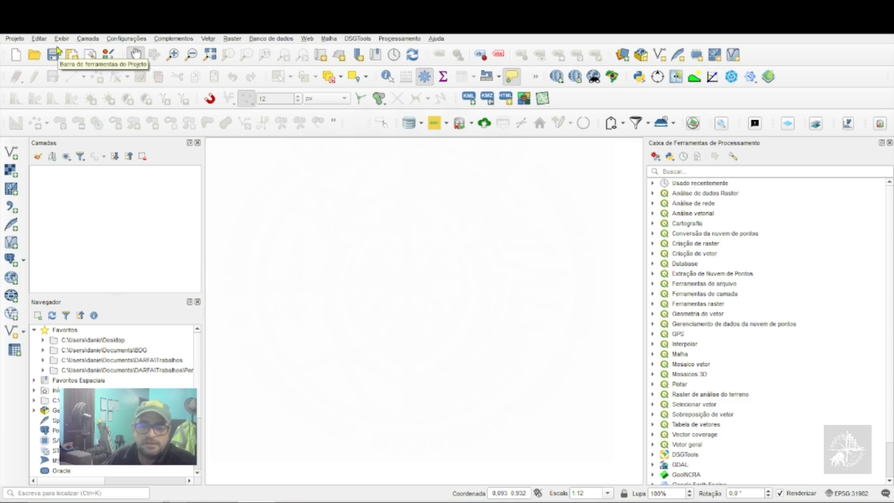
{"action": "left_click", "coordinate": [21, 39]}
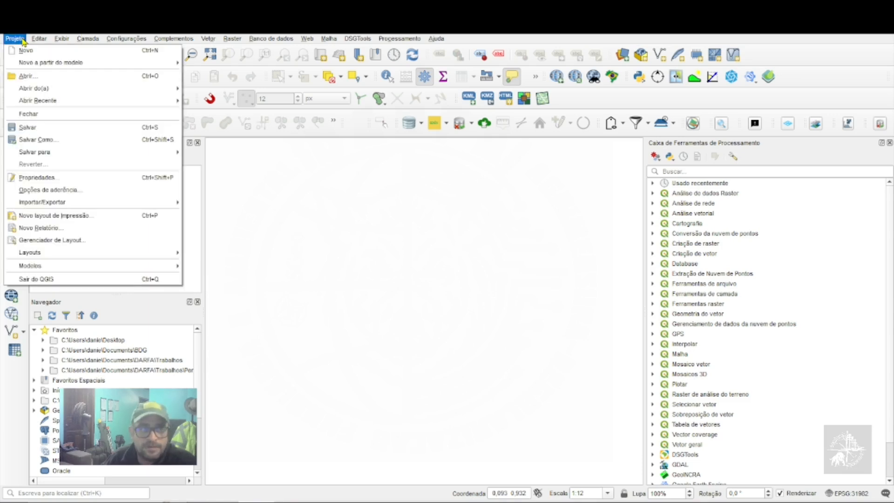
{"action": "left_click", "coordinate": [71, 139]}
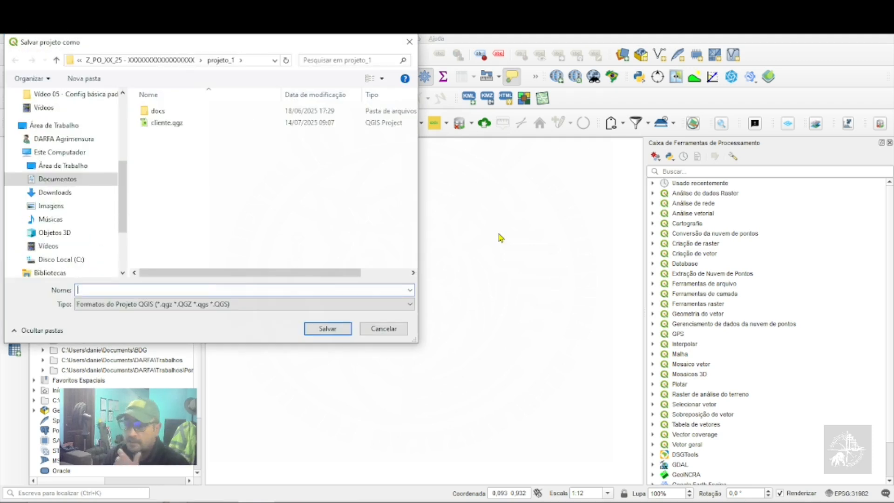
{"action": "left_click", "coordinate": [384, 329]}
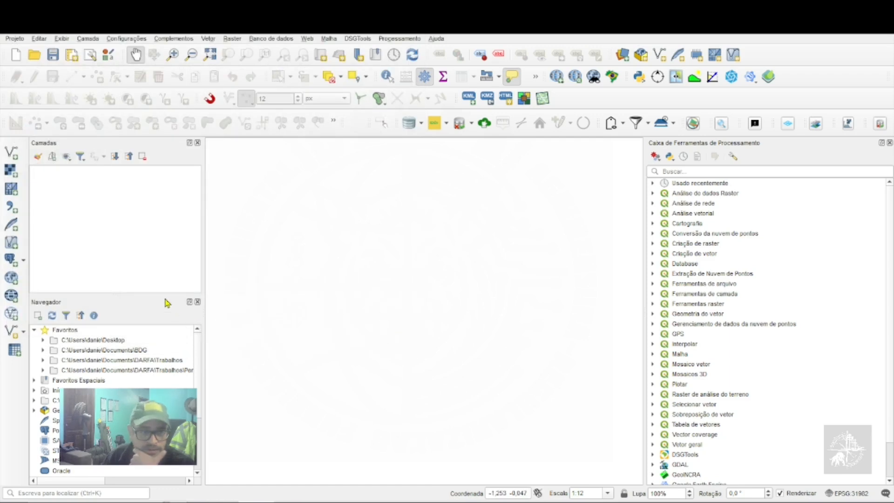
Step: Make the Browser panel taller and widen the docked Layers and Browser panels
{"action": "left_click_drag", "start_coordinate": [168, 296], "coordinate": [170, 270]}
{"action": "left_click_drag", "start_coordinate": [204, 362], "coordinate": [319, 390]}
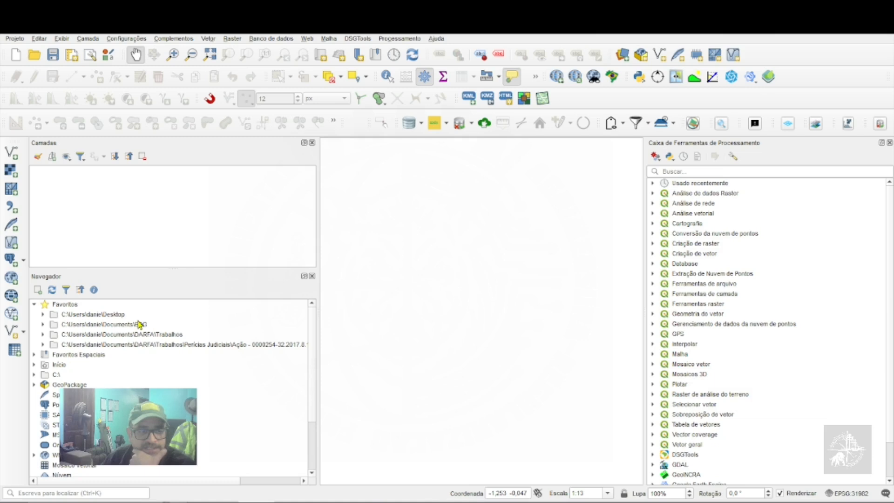
{"action": "right_click", "coordinate": [166, 281]}
{"action": "left_click", "coordinate": [159, 292]}
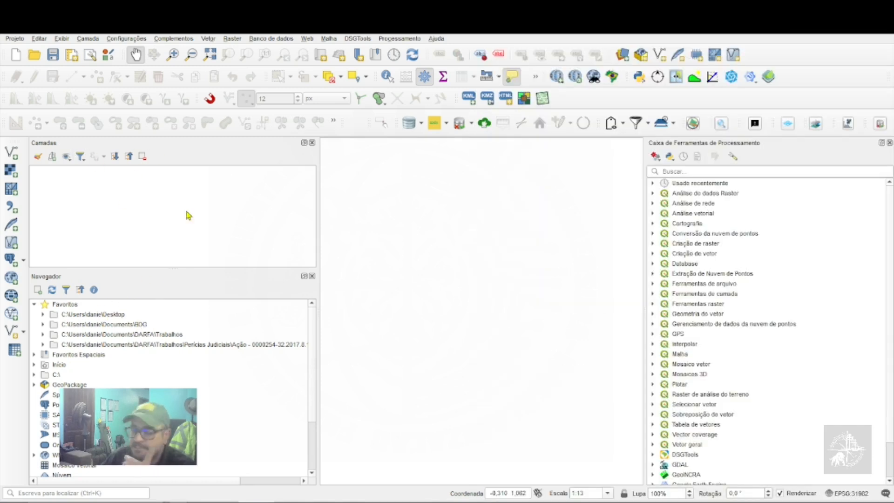
Step: Review the list of available panels and toolbars without changing which ones are enabled
{"action": "right_click", "coordinate": [720, 102]}
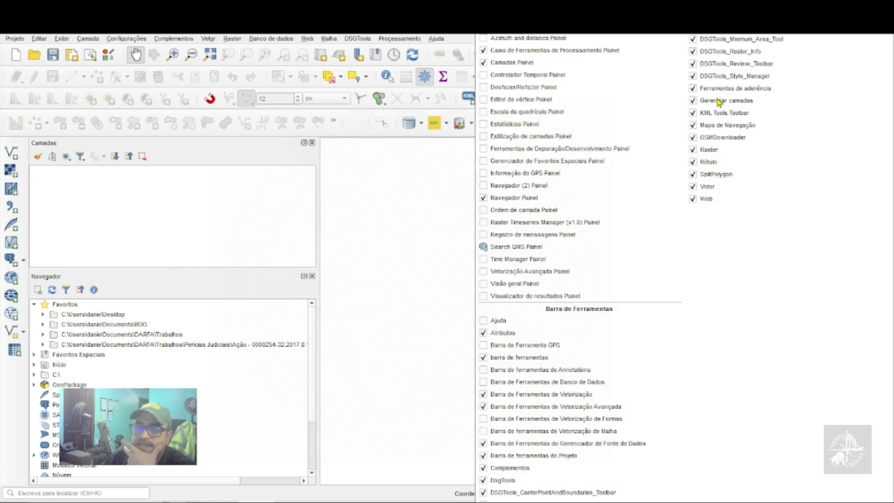
{"action": "left_click", "coordinate": [355, 147]}
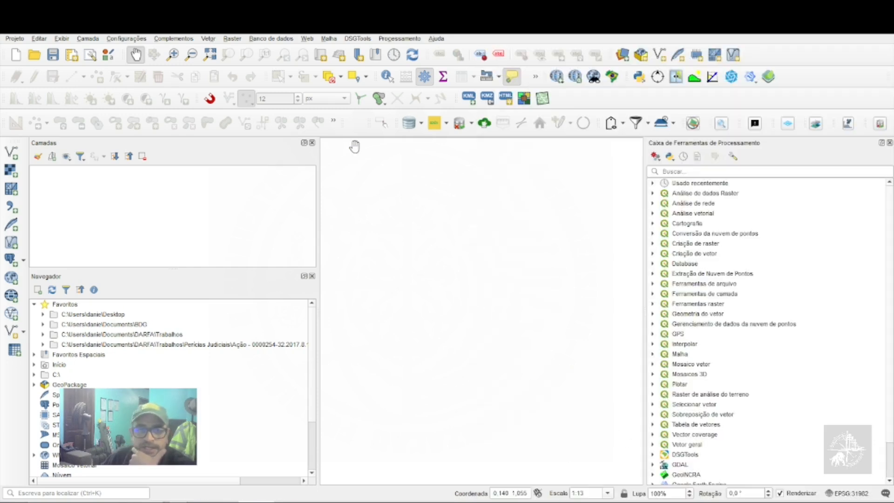
{"action": "left_click", "coordinate": [355, 147]}
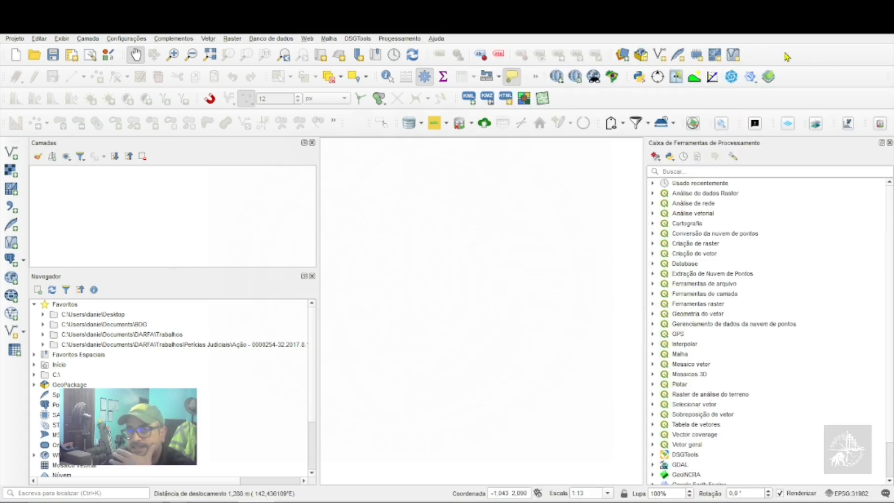
{"action": "right_click", "coordinate": [832, 59]}
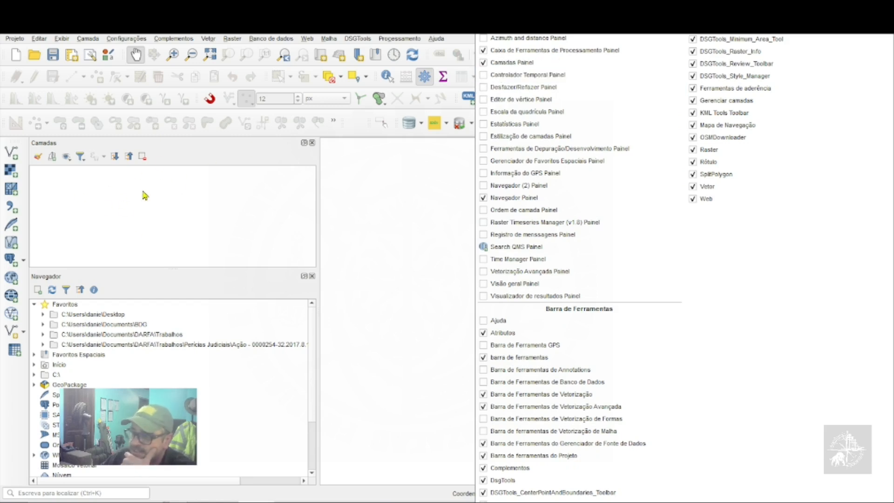
{"action": "left_click", "coordinate": [179, 286]}
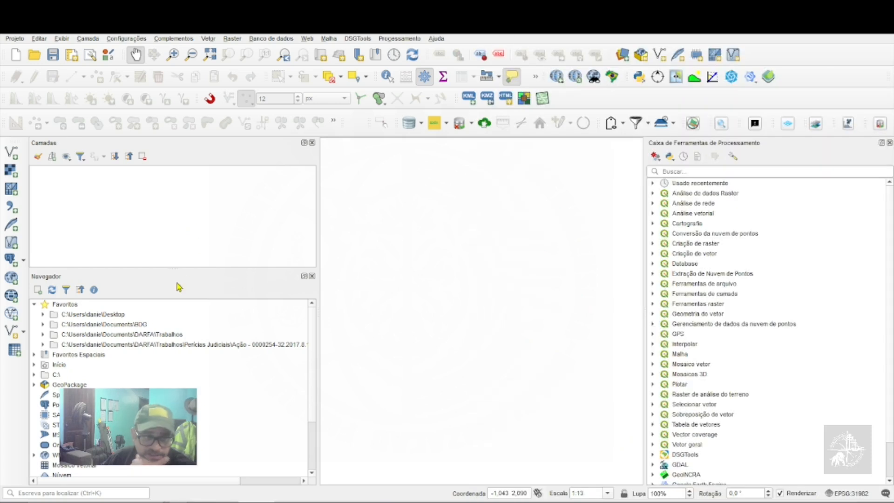
Step: Add the Documents\BDG folder to the Browser favourites and remove the duplicate BDG favourite
{"action": "right_click", "coordinate": [65, 307]}
{"action": "left_click", "coordinate": [139, 311]}
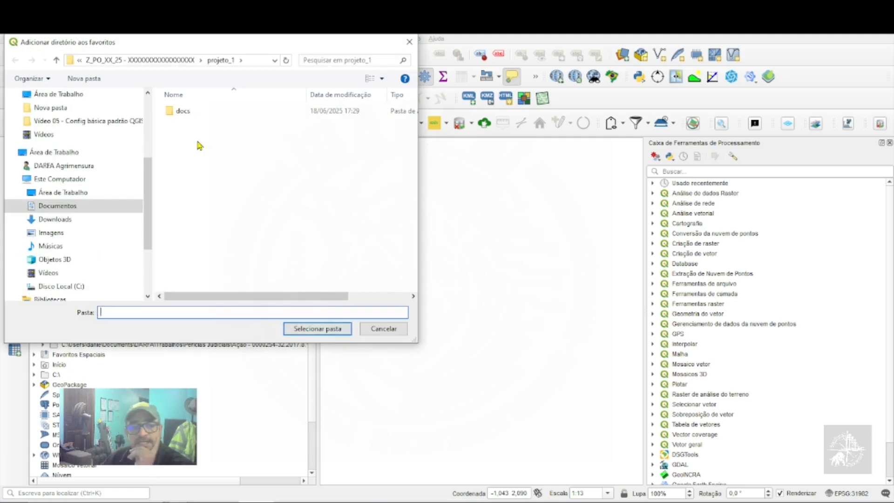
{"action": "scroll", "coordinate": [85, 156], "scroll_direction": "up", "scroll_amount": 4}
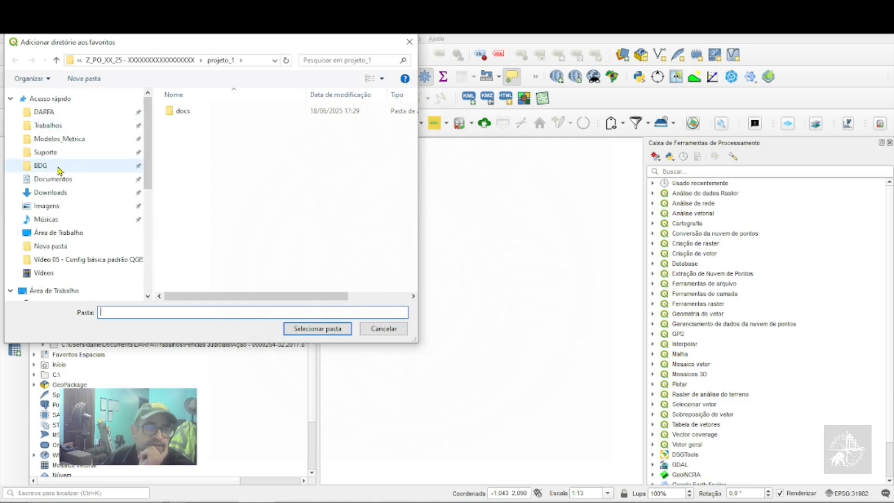
{"action": "left_click", "coordinate": [60, 170]}
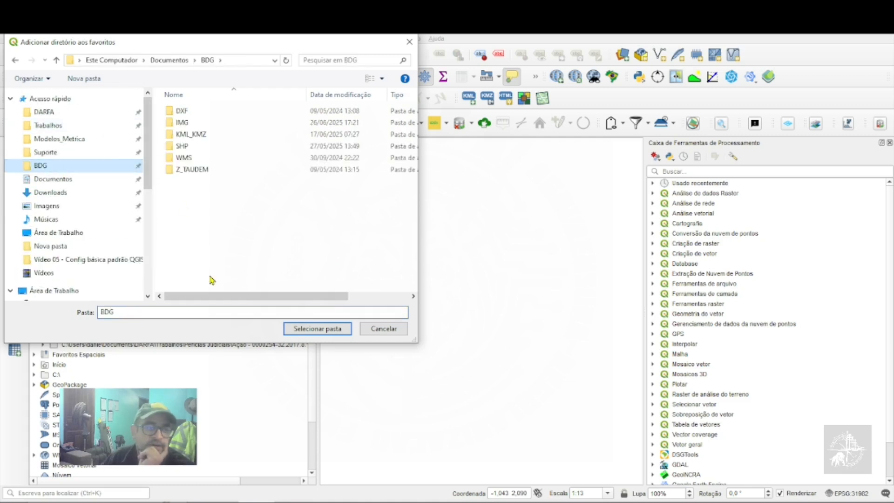
{"action": "left_click", "coordinate": [295, 332]}
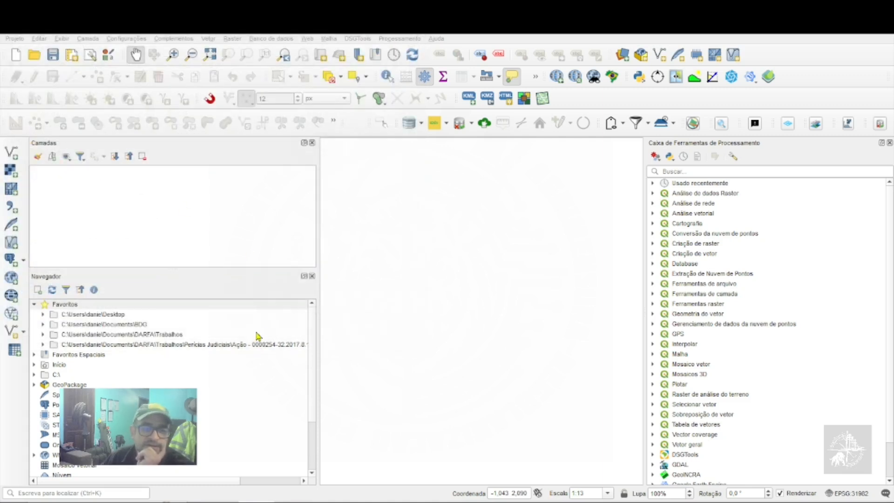
{"action": "right_click", "coordinate": [108, 323]}
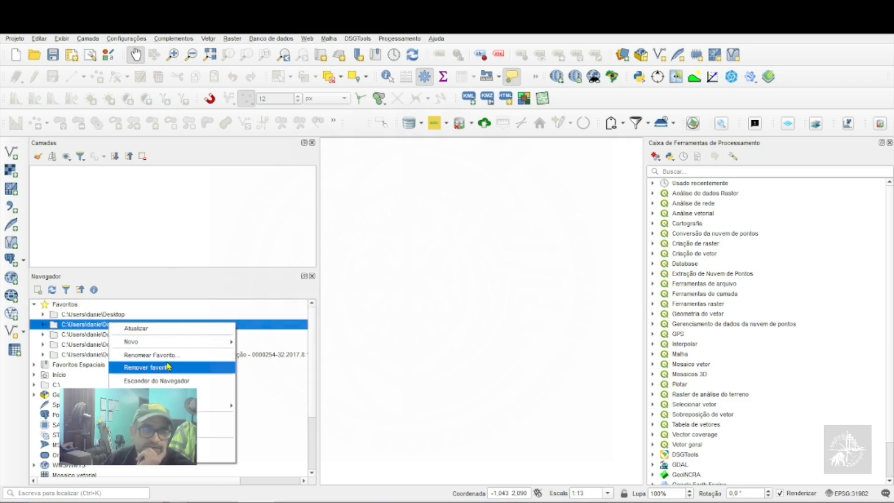
{"action": "left_click", "coordinate": [191, 371]}
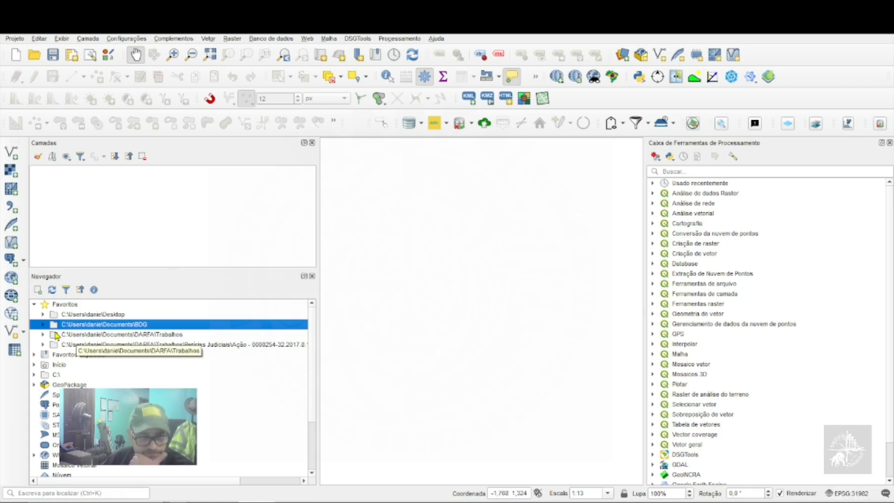
Step: Browse the SHP subfolders of the BDG favourite and add the VPA_total shapefile to the map
{"action": "left_click", "coordinate": [44, 325]}
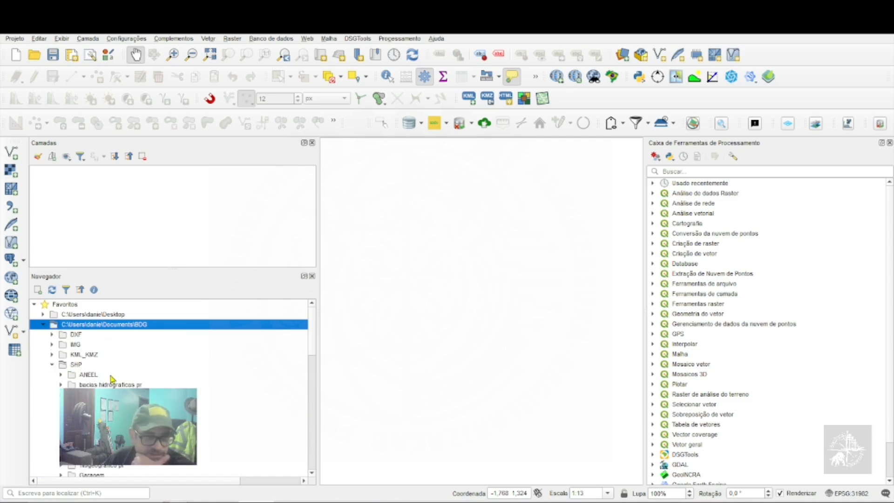
{"action": "scroll", "coordinate": [107, 377], "scroll_direction": "down", "scroll_amount": 3}
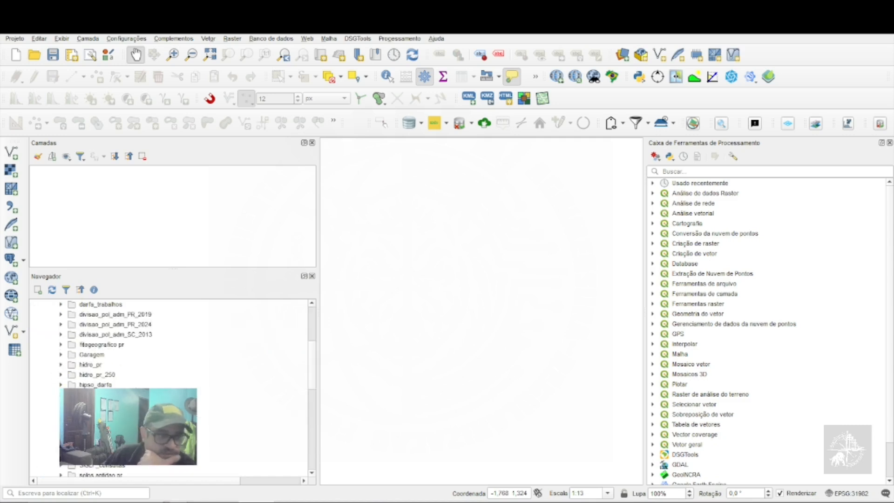
{"action": "scroll", "coordinate": [93, 354], "scroll_direction": "down", "scroll_amount": 3}
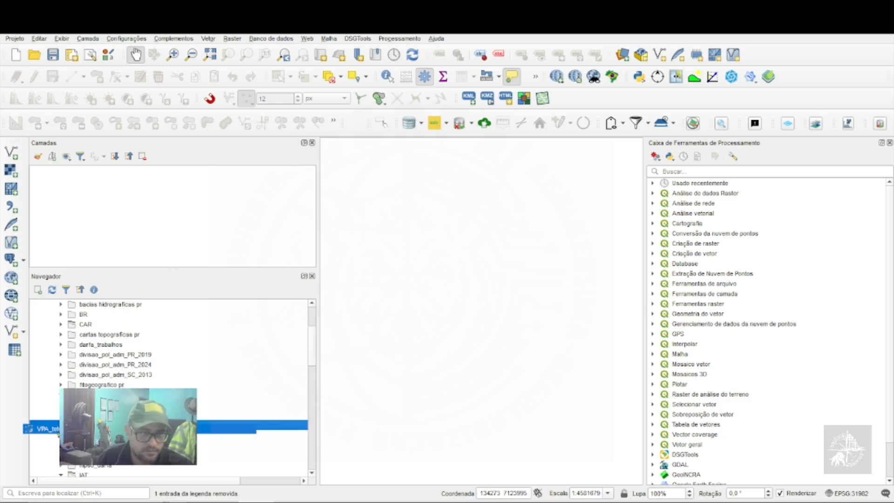
{"action": "mouse_move", "coordinate": [209, 424]}
{"action": "left_mouse_down"}
{"action": "mouse_move", "coordinate": [243, 438]}
{"action": "mouse_move", "coordinate": [429, 359]}
{"action": "mouse_move", "coordinate": [419, 356]}
{"action": "left_mouse_up"}
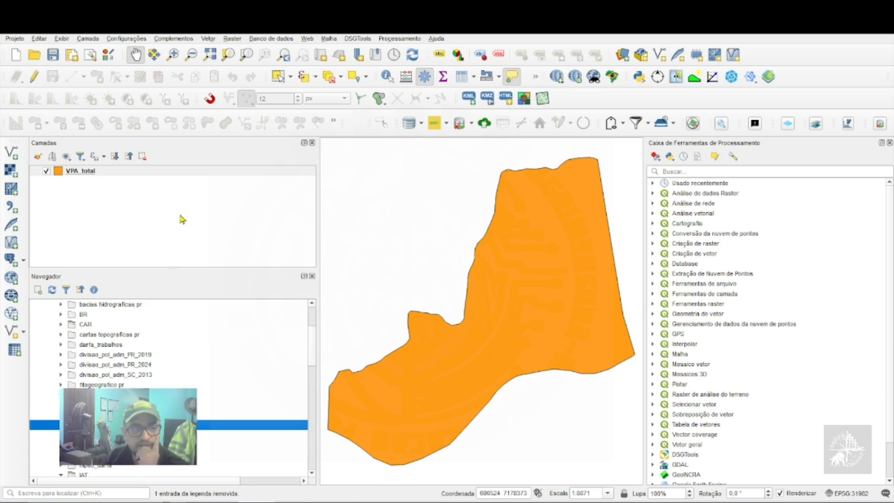
Step: Open the attribute table of the VPA_total layer and maximise its window
{"action": "right_click", "coordinate": [80, 171]}
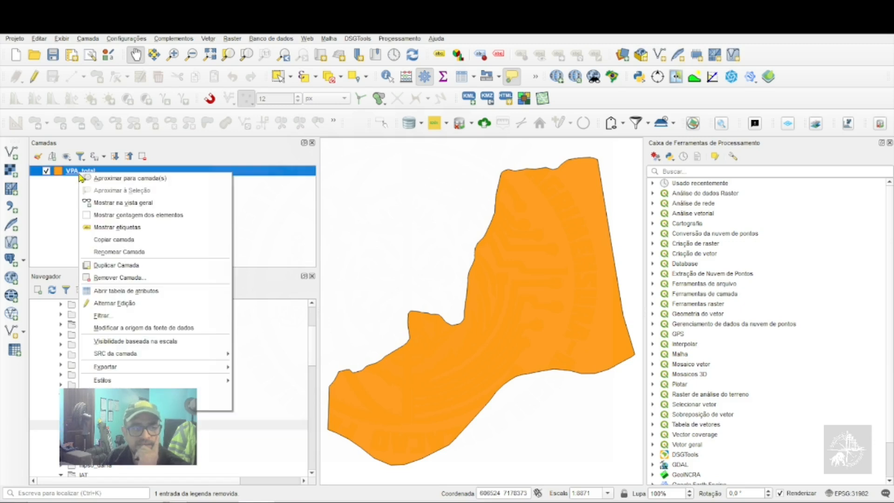
{"action": "left_click", "coordinate": [156, 289]}
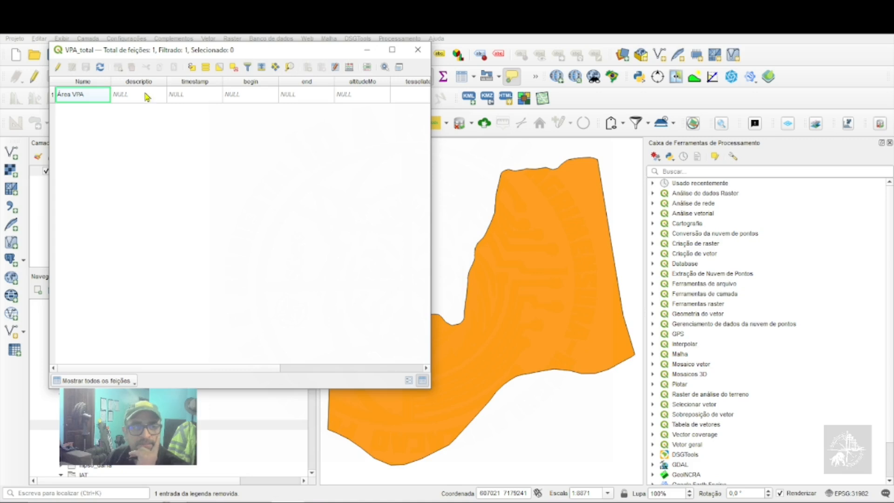
{"action": "left_click", "coordinate": [392, 49]}
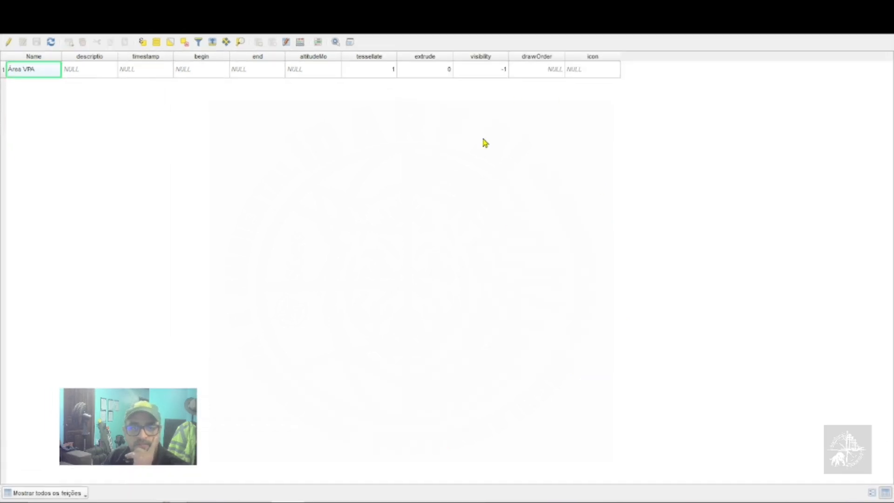
Step: Enable editing on the VPA_total layer and delete all of its attribute fields, from Name to icon
{"action": "left_click", "coordinate": [9, 42]}
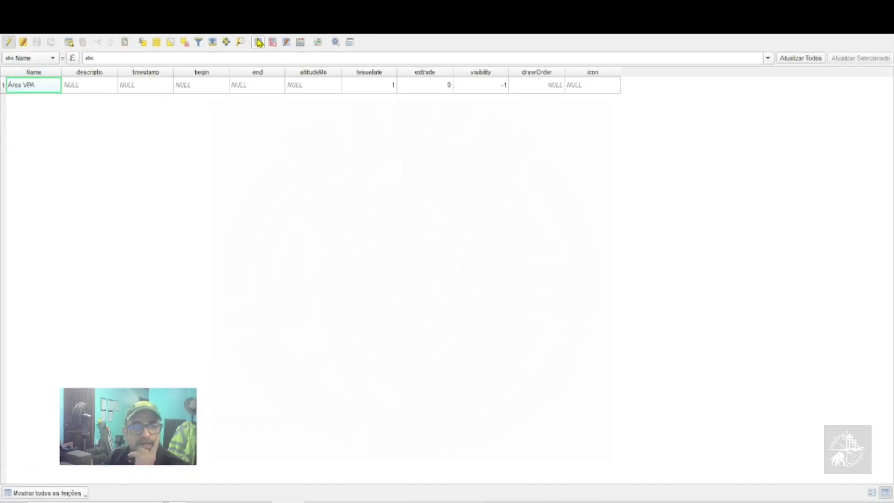
{"action": "left_click", "coordinate": [272, 42]}
{"action": "left_click_drag", "start_coordinate": [536, 305], "coordinate": [460, 130]}
{"action": "left_click", "coordinate": [641, 327]}
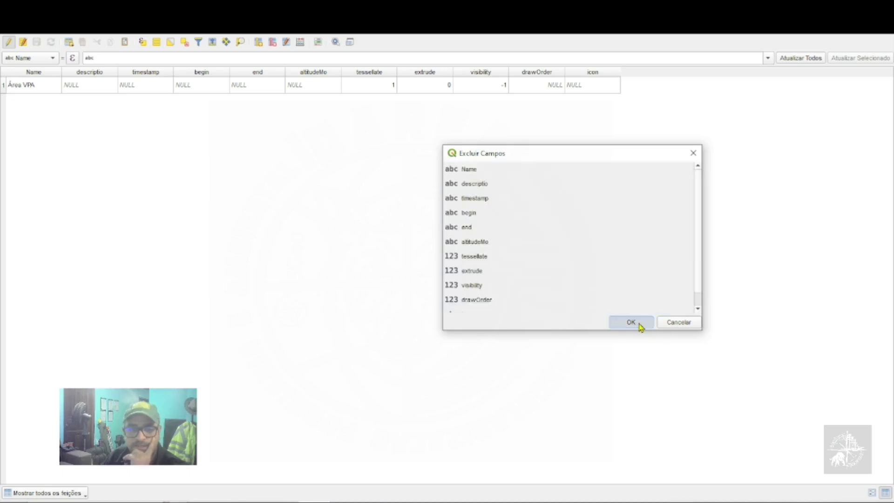
Step: Add a decimal (real) field named "area ha" with length 10 and precision 2
{"action": "left_click", "coordinate": [259, 42]}
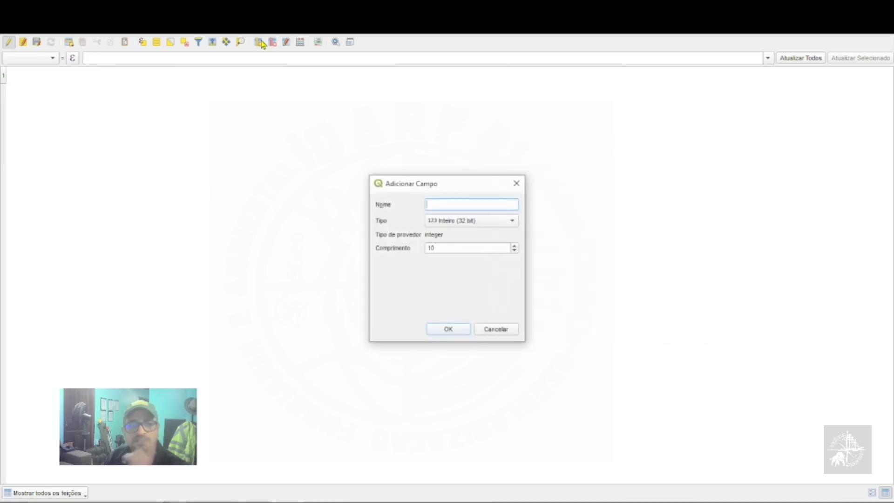
{"action": "left_click", "coordinate": [495, 223]}
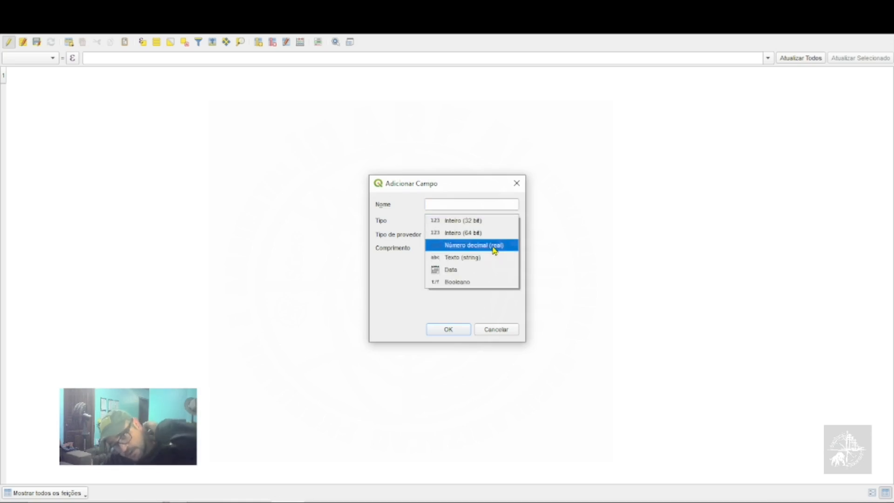
{"action": "left_click", "coordinate": [497, 246]}
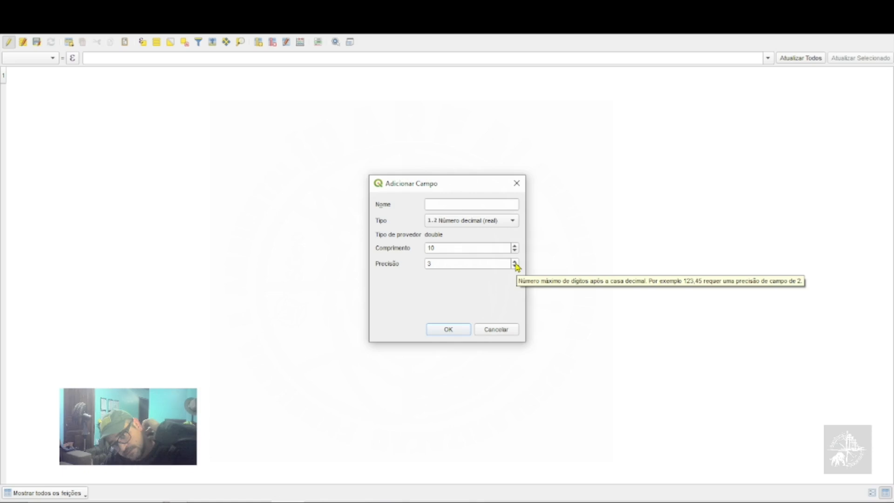
{"action": "left_click", "coordinate": [515, 267]}
{"action": "left_click", "coordinate": [515, 267]}
{"action": "left_click", "coordinate": [469, 203]}
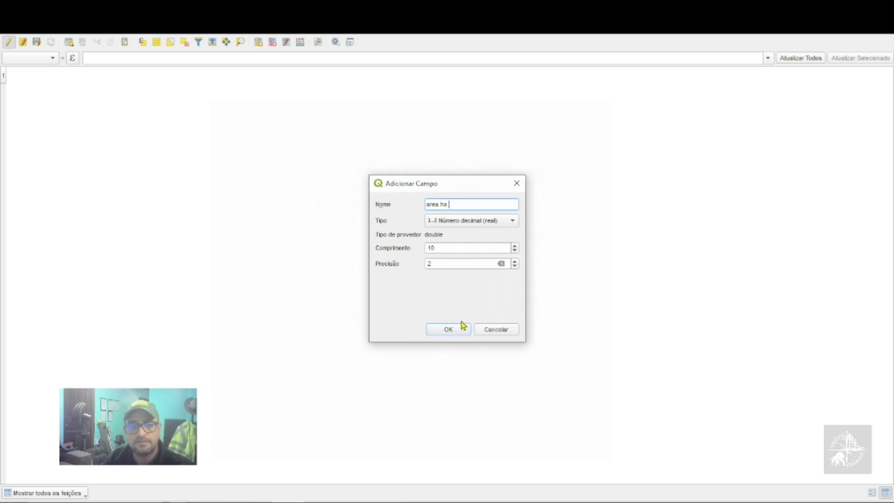
{"action": "left_click", "coordinate": [449, 330]}
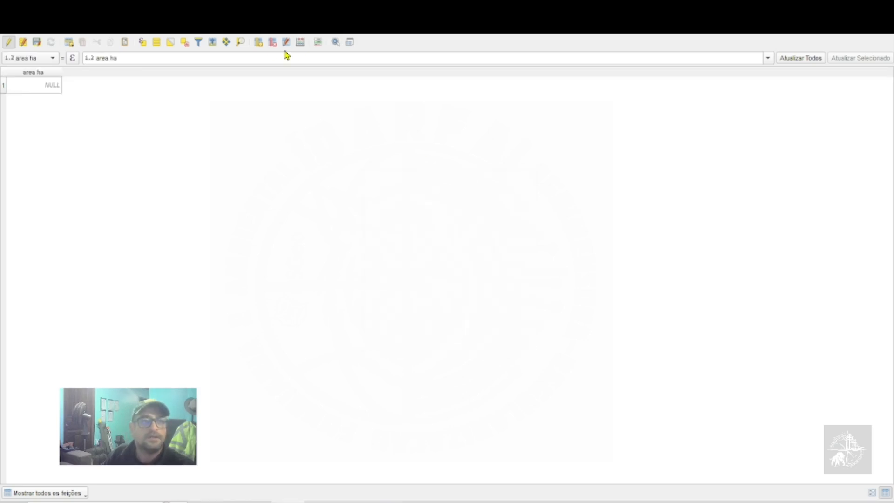
Step: Add a decimal (real) field named "area alq" with length 10 and precision 4
{"action": "left_click", "coordinate": [258, 42]}
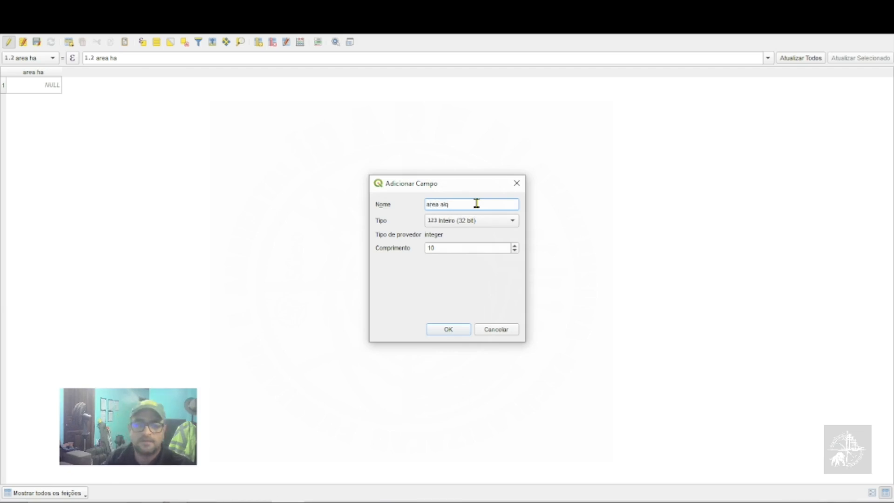
{"action": "left_click", "coordinate": [484, 222]}
{"action": "left_click", "coordinate": [482, 245]}
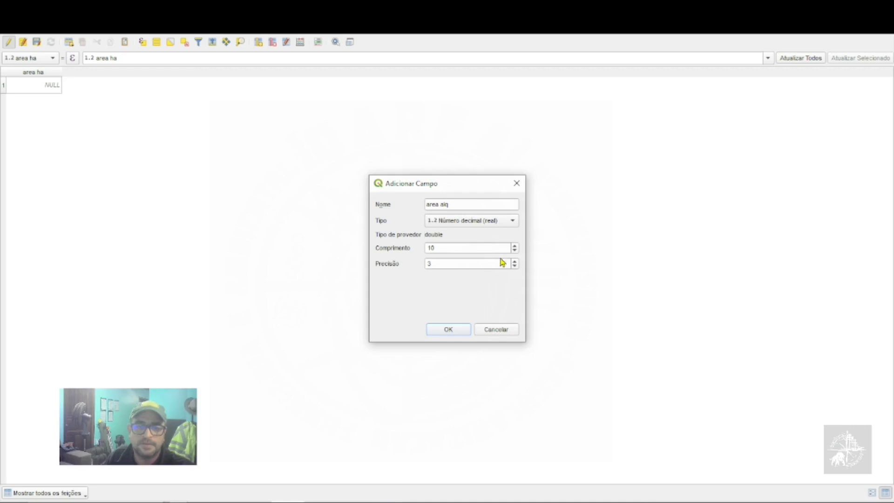
{"action": "left_click", "coordinate": [515, 261]}
{"action": "left_click", "coordinate": [451, 330]}
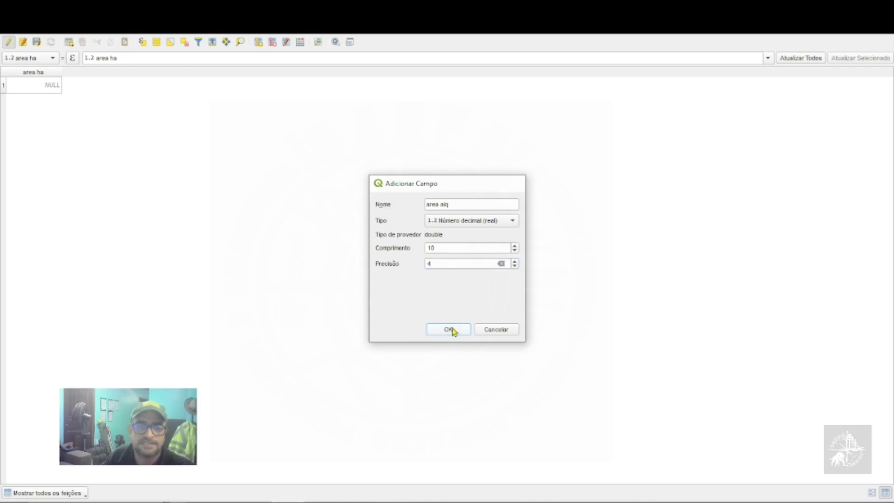
Step: Add a decimal (real) field named "area m2" with length 10
{"action": "left_click", "coordinate": [259, 43]}
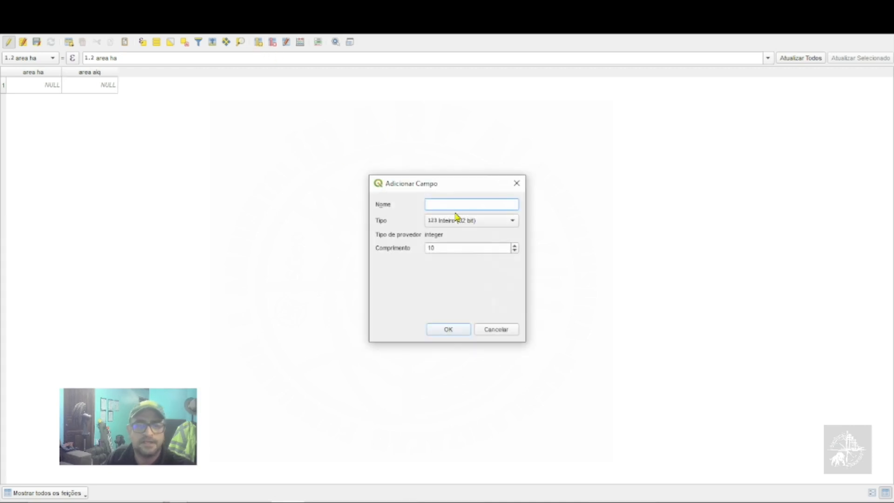
{"action": "type", "text": "area m"}
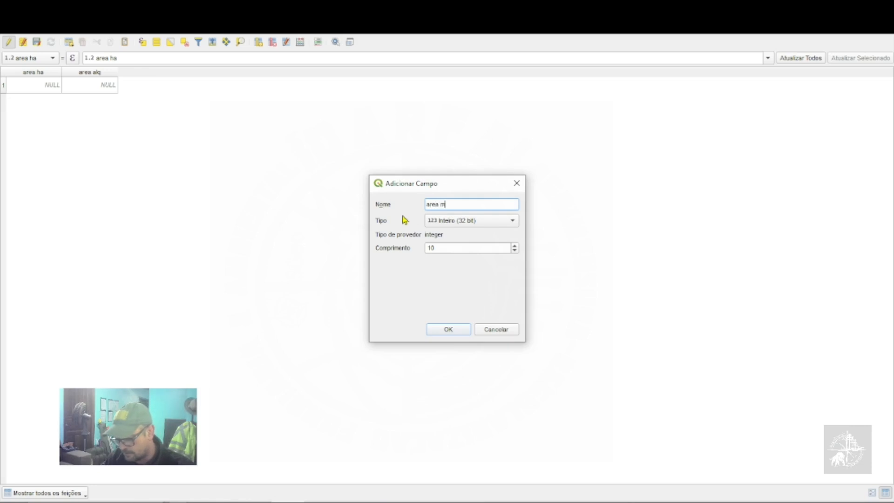
{"action": "type", "text": "2"}
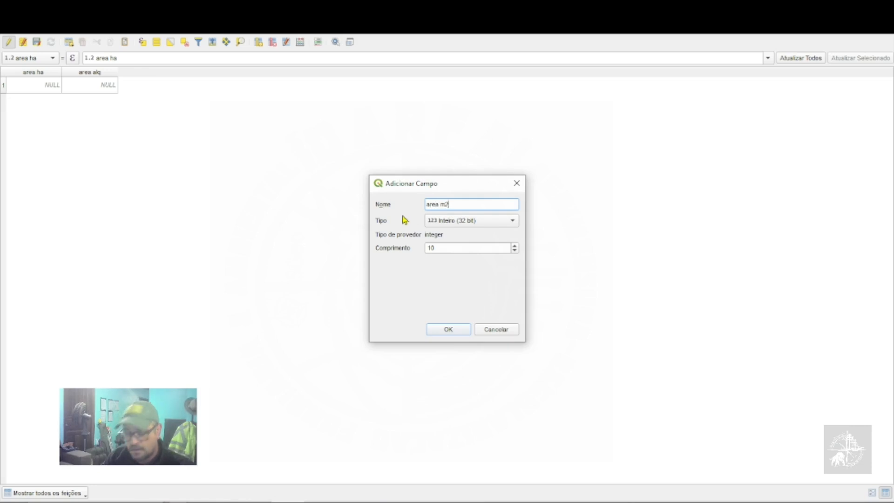
{"action": "left_click", "coordinate": [495, 227]}
{"action": "left_click", "coordinate": [496, 245]}
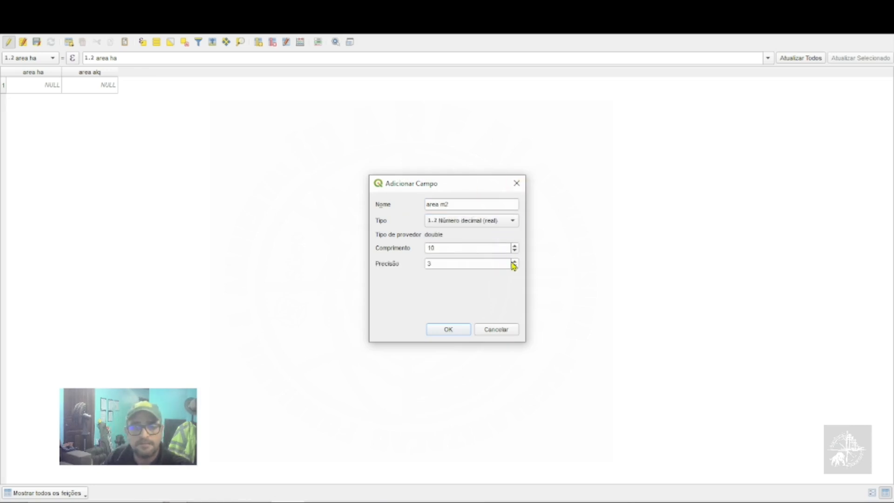
{"action": "left_click", "coordinate": [454, 331]}
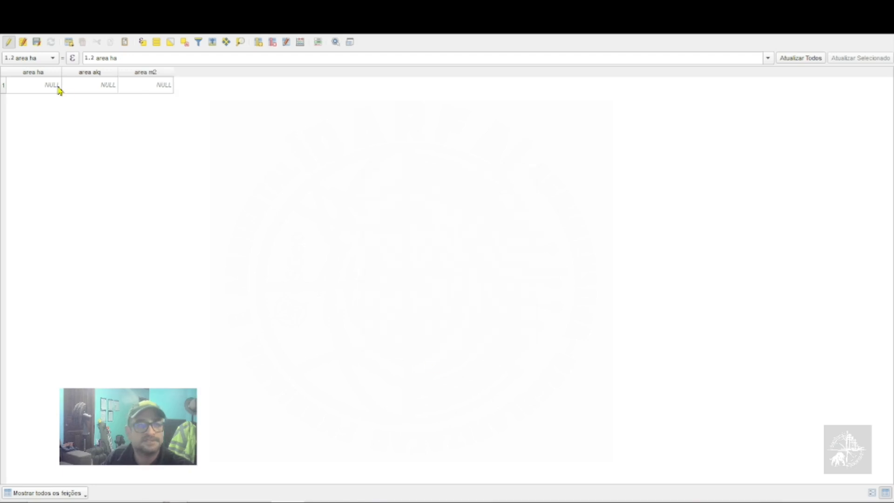
Step: Reorder the attribute table columns so that area m2 comes first, before area ha and area alq
{"action": "left_click", "coordinate": [287, 42]}
{"action": "left_click_drag", "start_coordinate": [476, 216], "coordinate": [489, 188]}
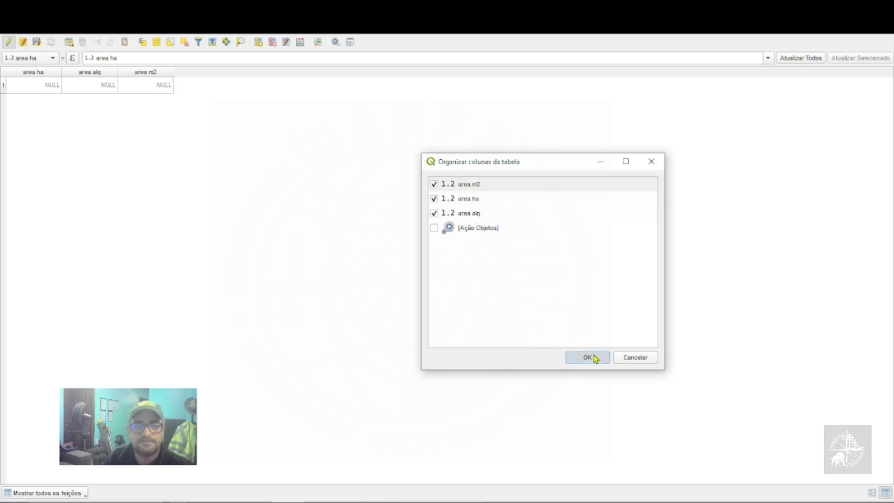
{"action": "left_click", "coordinate": [588, 358]}
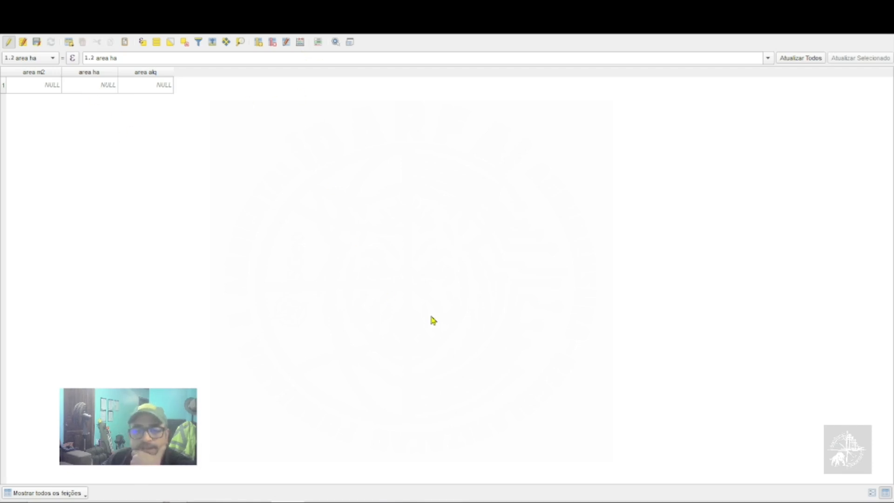
Step: Update the existing area m2 field using the Field Calculator expression area($geometry)
{"action": "left_click", "coordinate": [300, 46]}
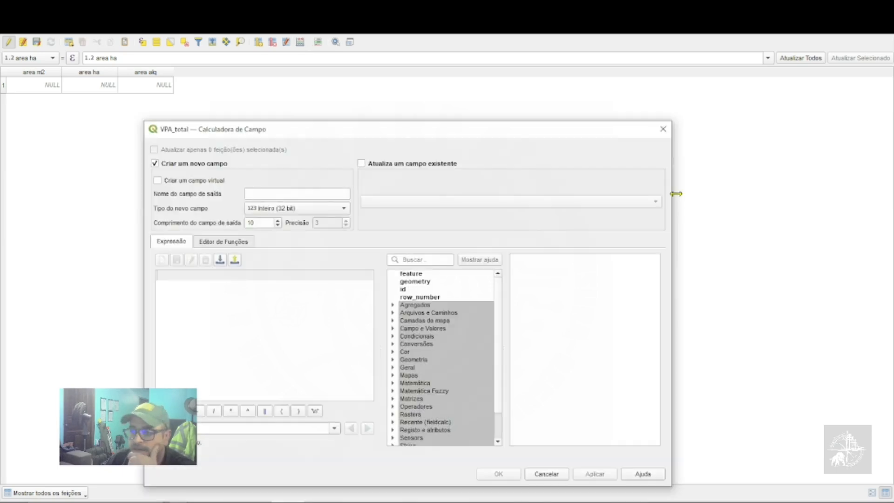
{"action": "left_click", "coordinate": [397, 169]}
{"action": "left_click", "coordinate": [422, 203]}
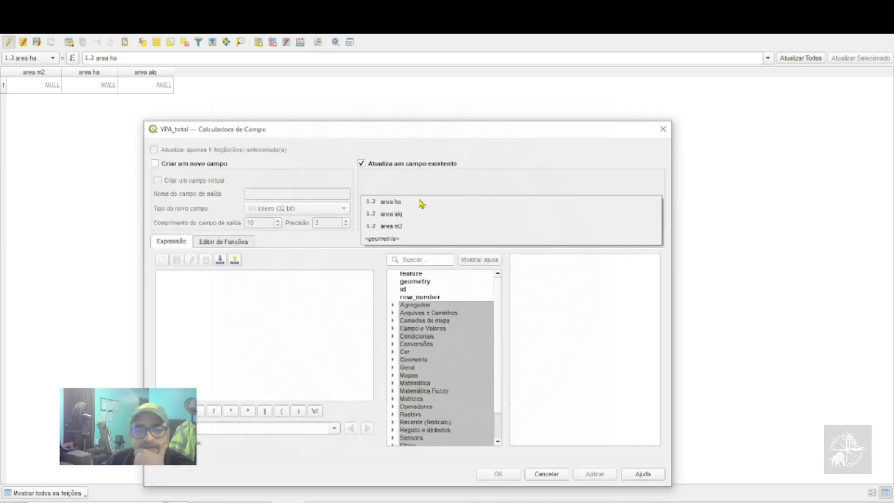
{"action": "left_click", "coordinate": [439, 226]}
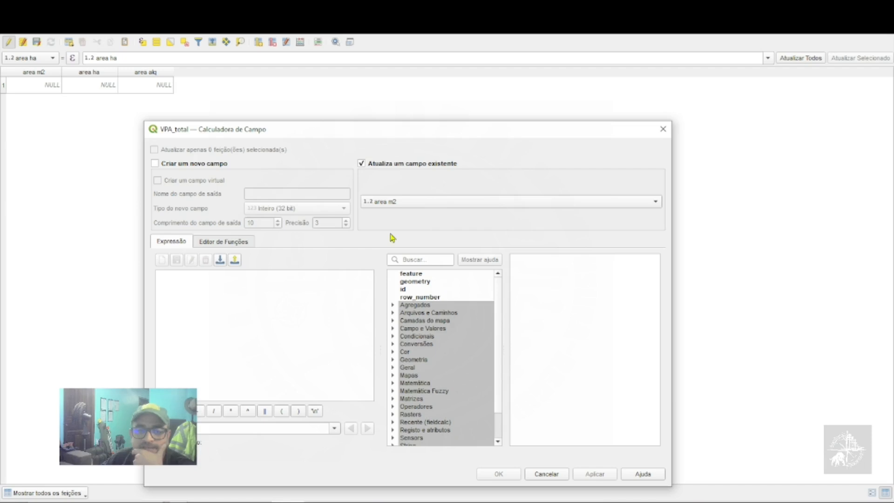
{"action": "left_click", "coordinate": [393, 360]}
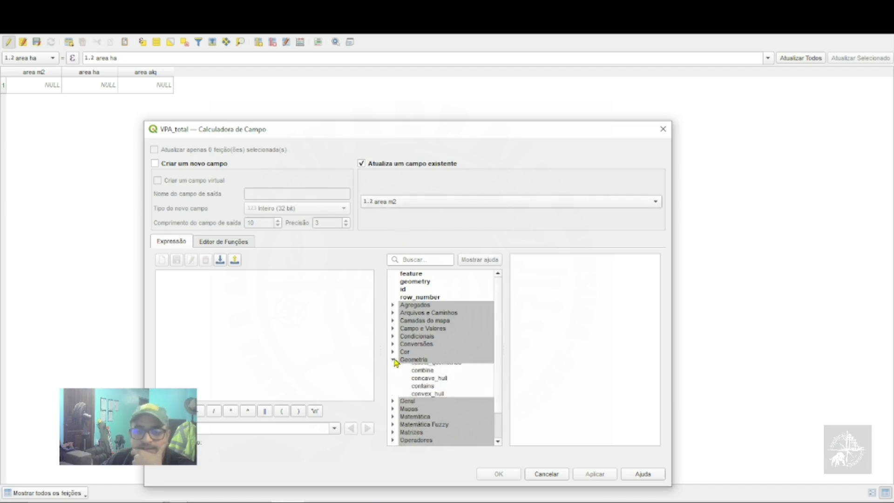
{"action": "scroll", "coordinate": [444, 365], "scroll_direction": "down", "scroll_amount": 1}
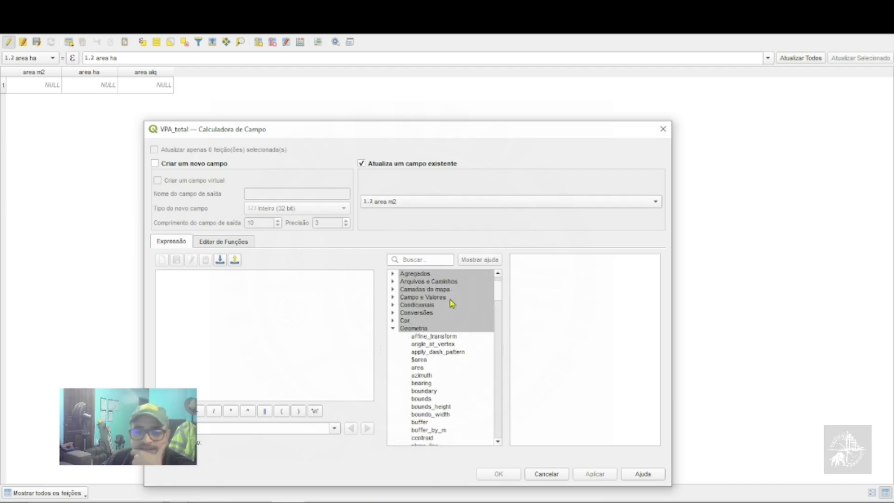
{"action": "scroll", "coordinate": [452, 300], "scroll_direction": "up", "scroll_amount": 1}
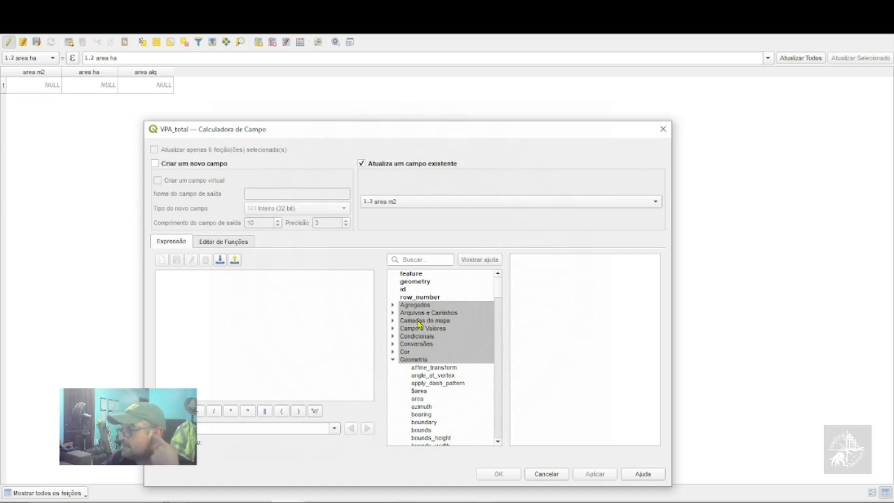
{"action": "double_click", "coordinate": [418, 399]}
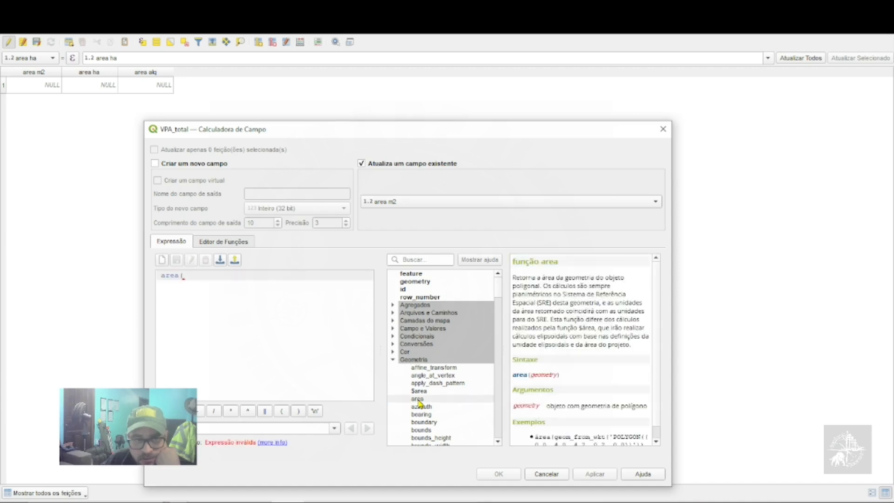
{"action": "scroll", "coordinate": [440, 379], "scroll_direction": "down", "scroll_amount": 1}
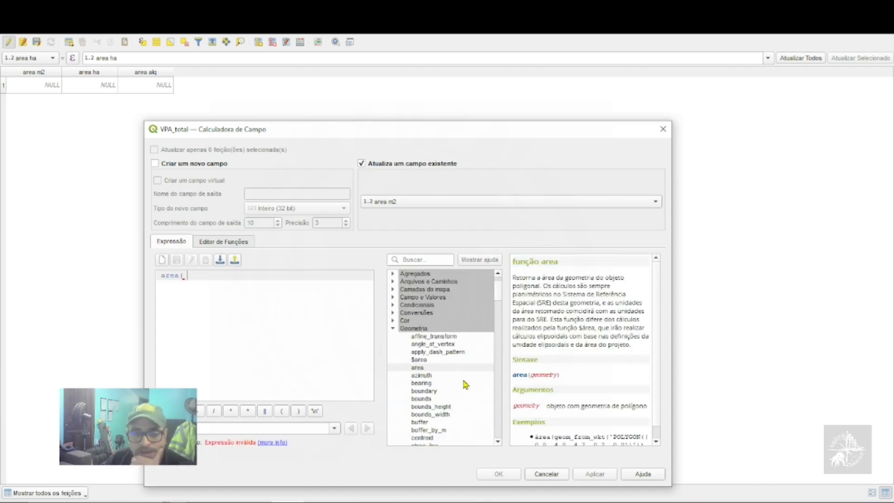
{"action": "scroll", "coordinate": [463, 378], "scroll_direction": "down", "scroll_amount": 8}
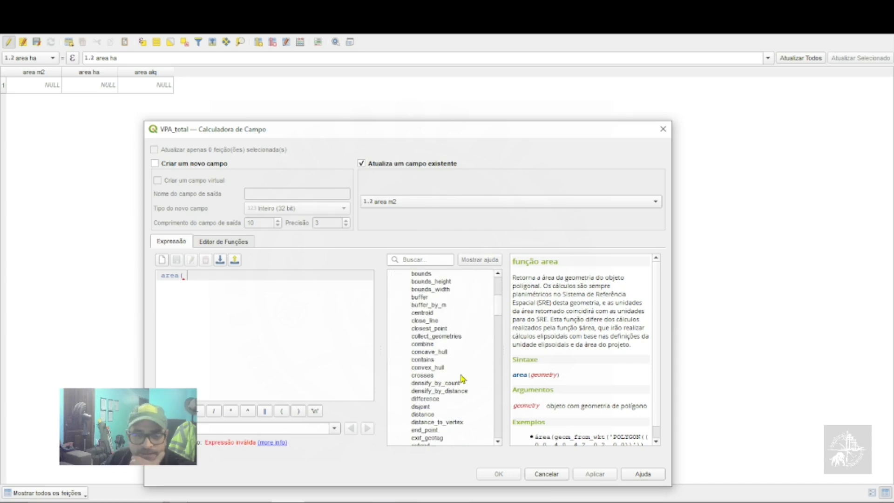
{"action": "scroll", "coordinate": [463, 378], "scroll_direction": "down", "scroll_amount": 3}
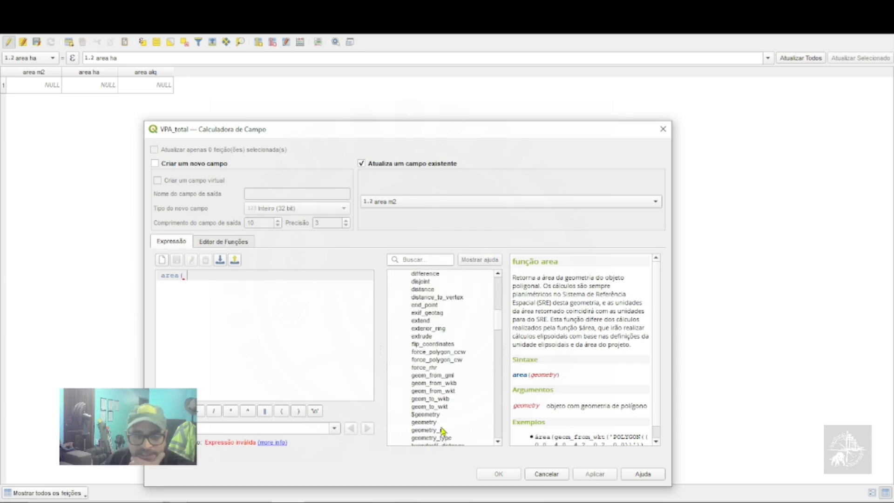
{"action": "double_click", "coordinate": [429, 415]}
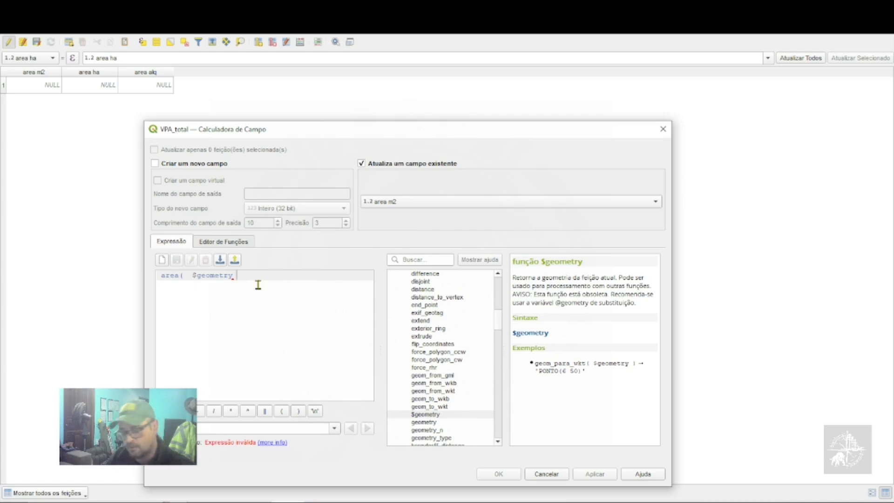
{"action": "type", "text": ")"}
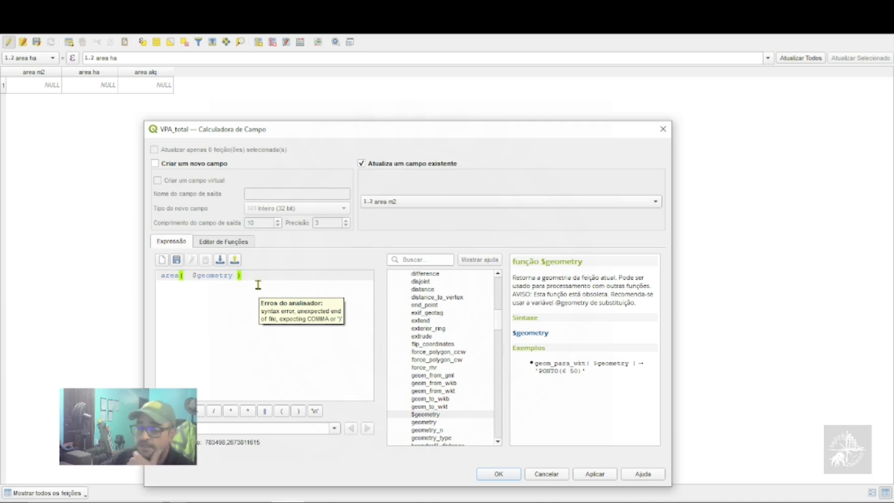
{"action": "left_click", "coordinate": [516, 474]}
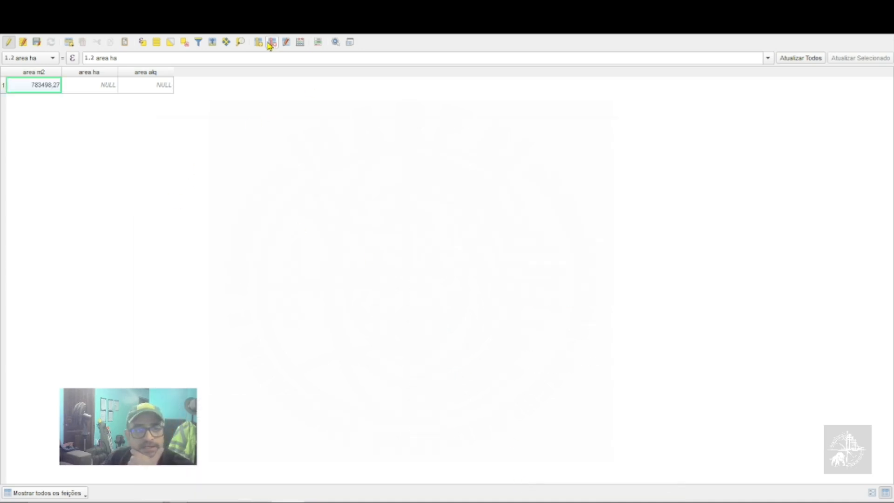
Step: Update the existing area ha field with the expression area ($geometry) / 10000, copying the expression for reuse
{"action": "key", "text": "ctrl+i"}
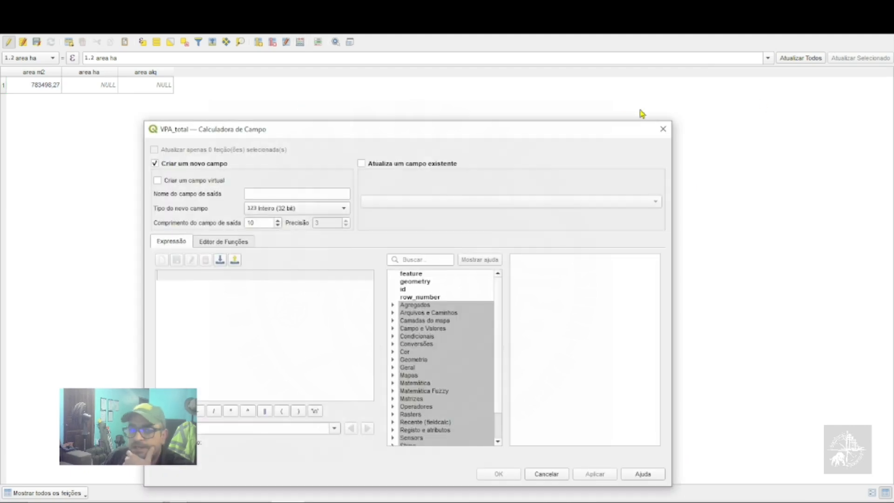
{"action": "left_click", "coordinate": [416, 164]}
{"action": "left_click", "coordinate": [438, 201]}
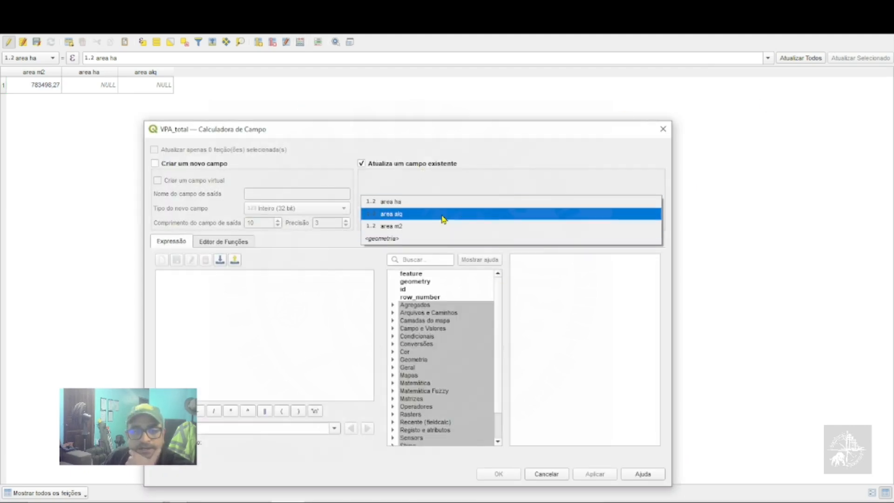
{"action": "left_click", "coordinate": [442, 203]}
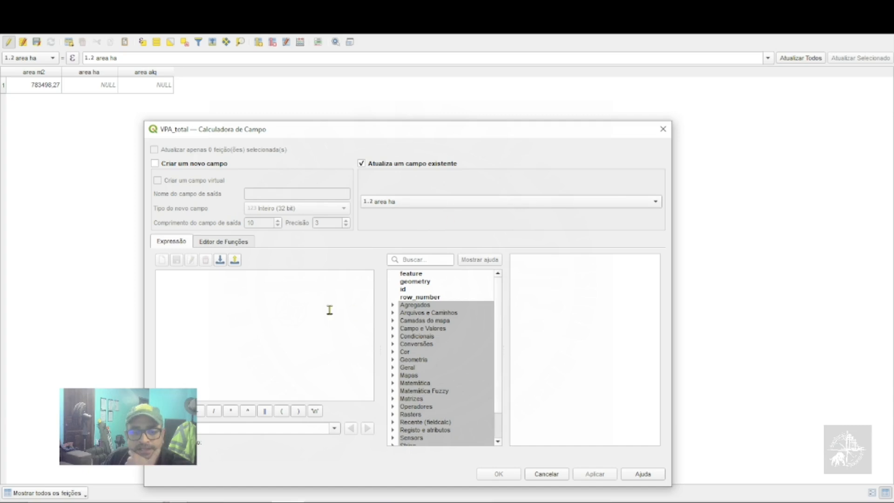
{"action": "left_click", "coordinate": [269, 309]}
{"action": "type", "text": "area "}
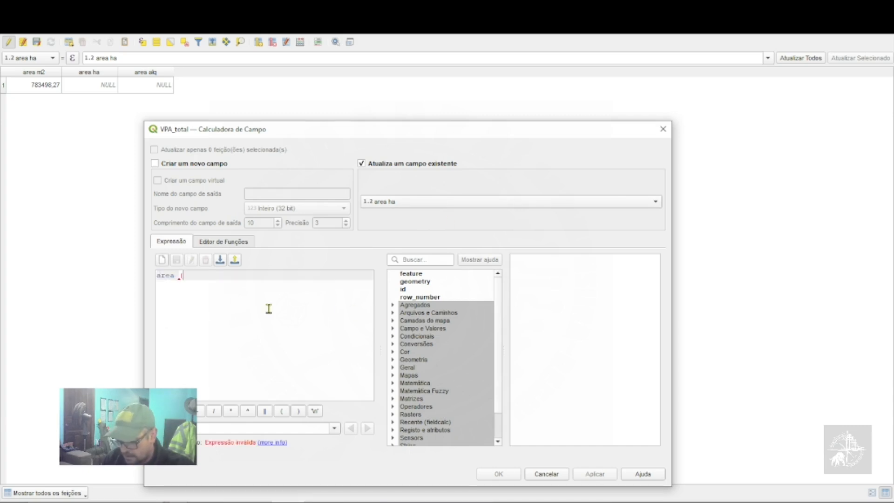
{"action": "type", "text": "($geom"}
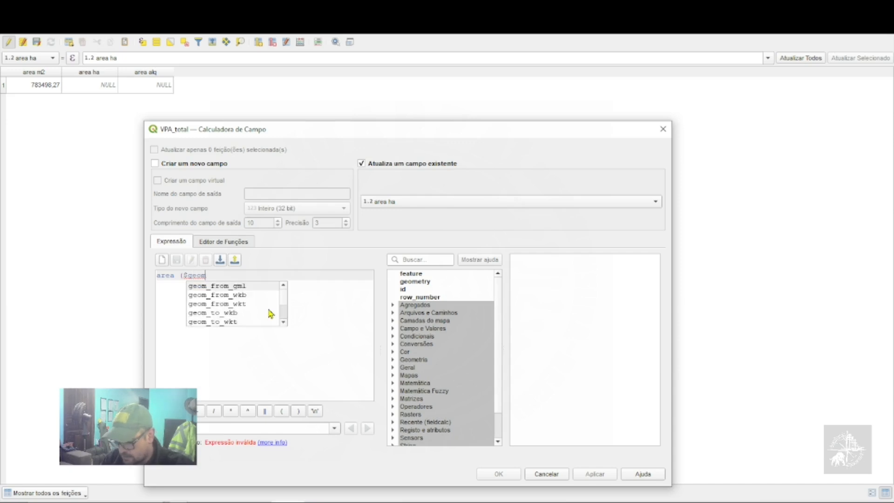
{"action": "type", "text": "e"}
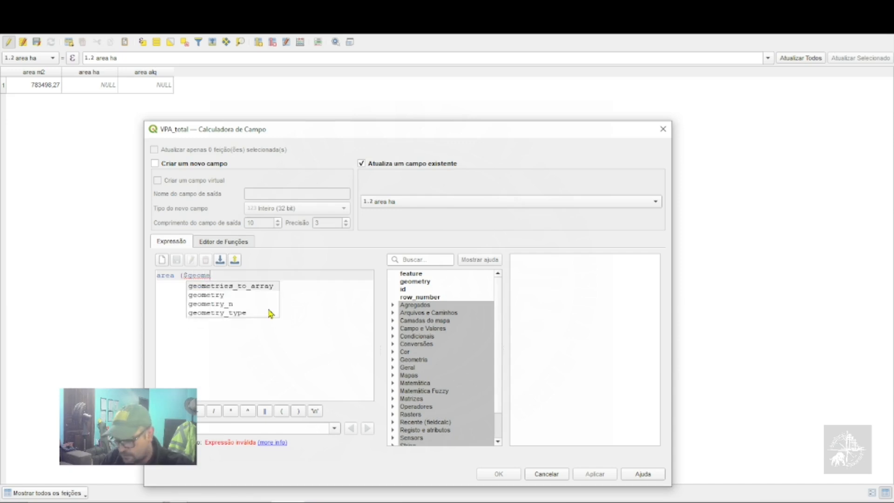
{"action": "type", "text": "try) / 10000"}
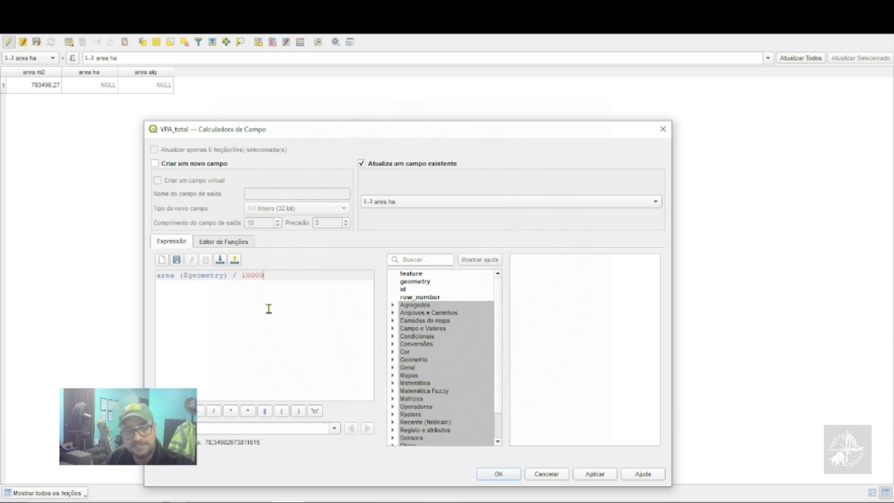
{"action": "left_click_drag", "start_coordinate": [286, 275], "coordinate": [40, 273]}
{"action": "key", "text": "ctrl+c"}
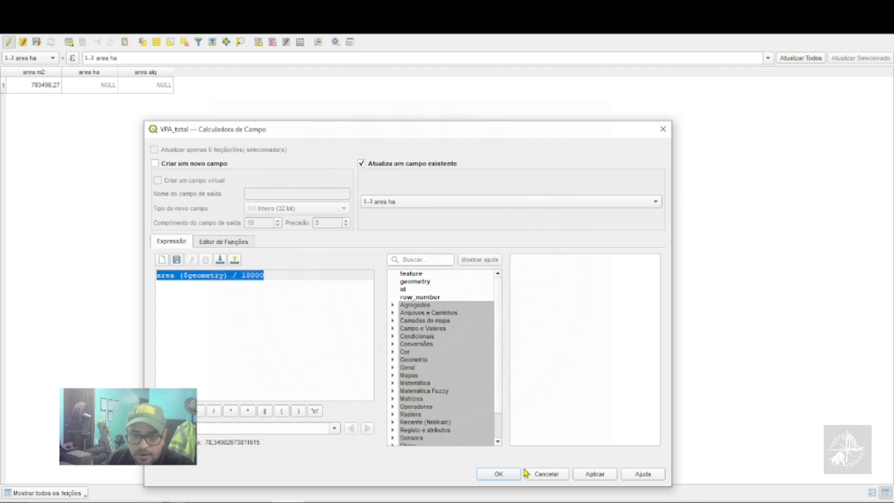
{"action": "left_click", "coordinate": [499, 474]}
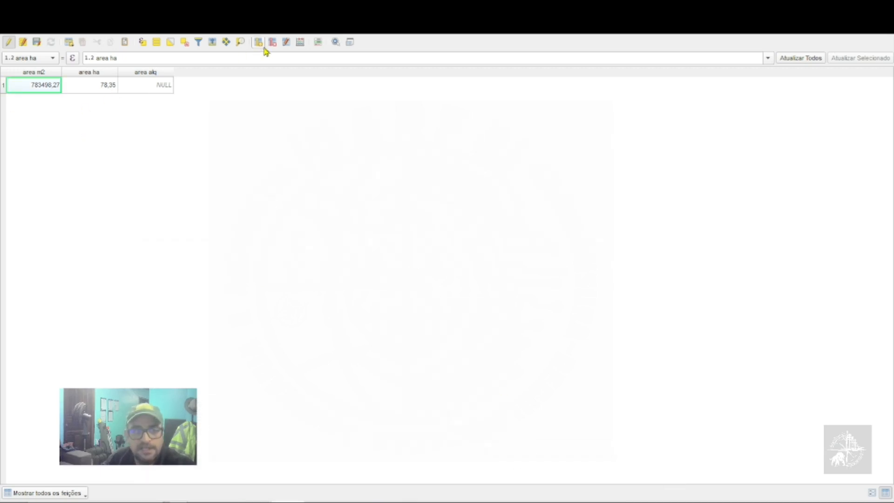
Step: Update the existing area alq field with the copied expression extended to area ($geometry) / 10000 / 2.42
{"action": "left_click", "coordinate": [301, 42]}
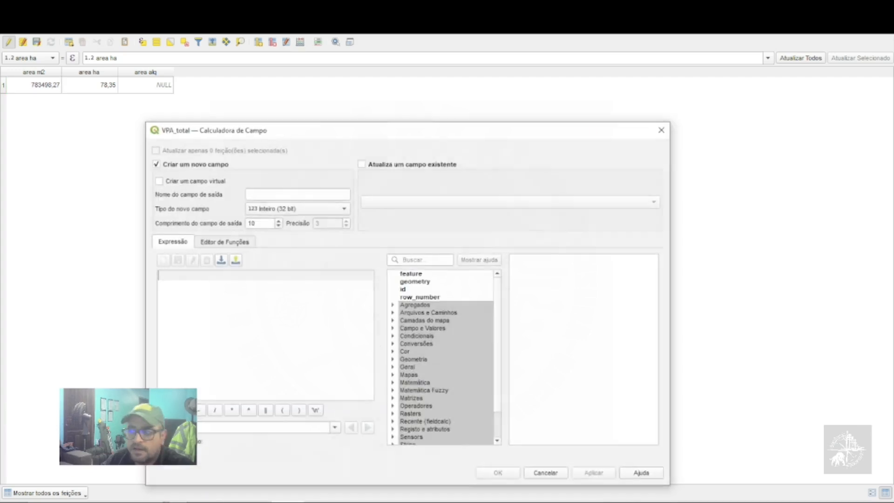
{"action": "left_click", "coordinate": [405, 168]}
{"action": "left_click", "coordinate": [419, 201]}
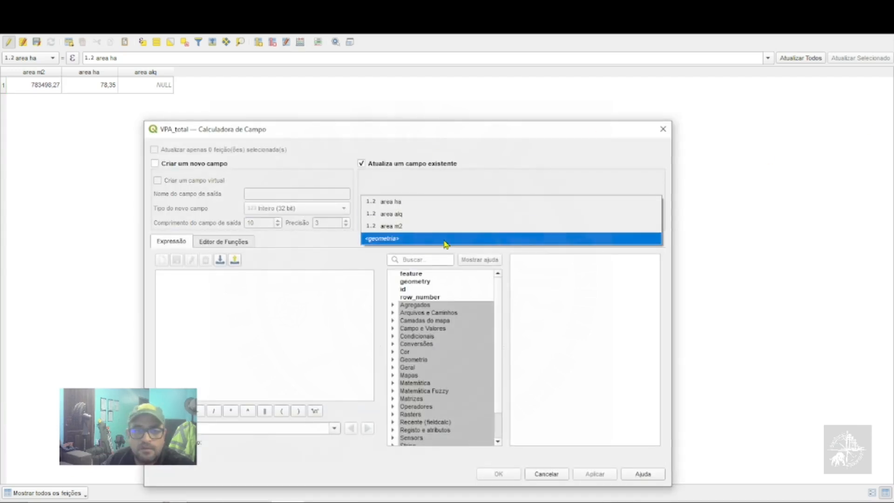
{"action": "left_click", "coordinate": [428, 225]}
{"action": "left_click", "coordinate": [307, 311]}
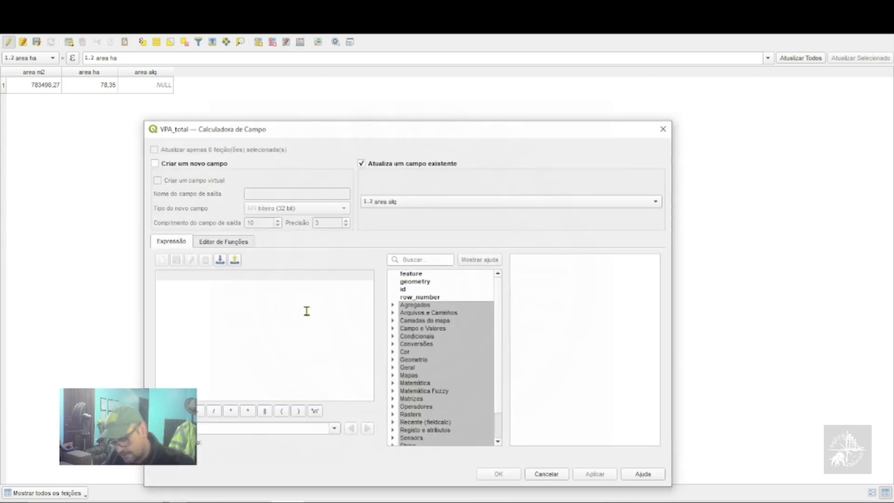
{"action": "key", "text": "ctrl+v"}
{"action": "type", "text": "/ 2,"}
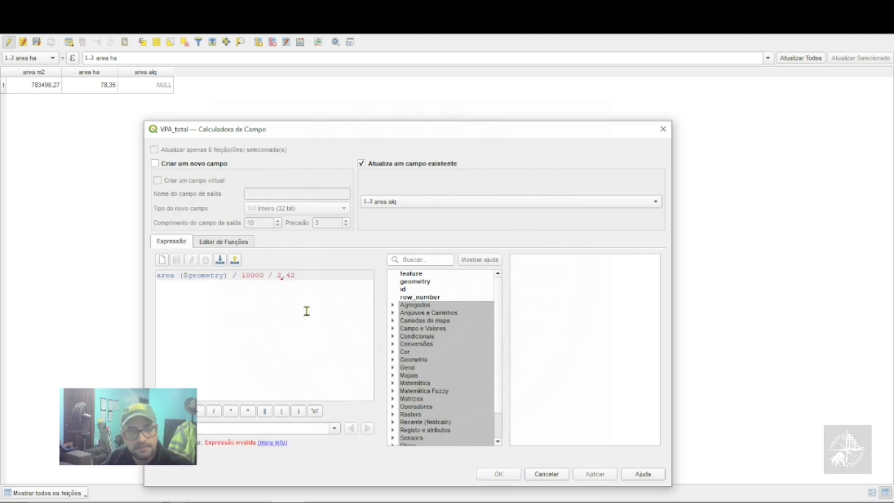
{"action": "type", "text": "42"}
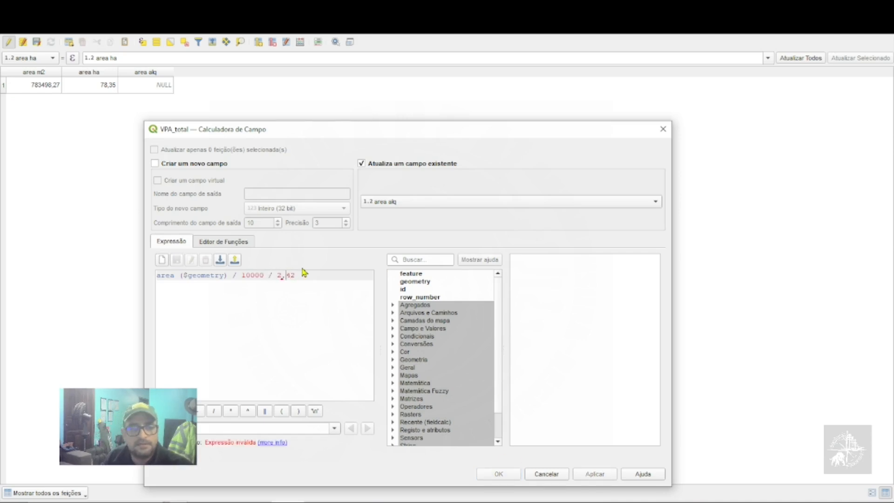
{"action": "type", "text": "."}
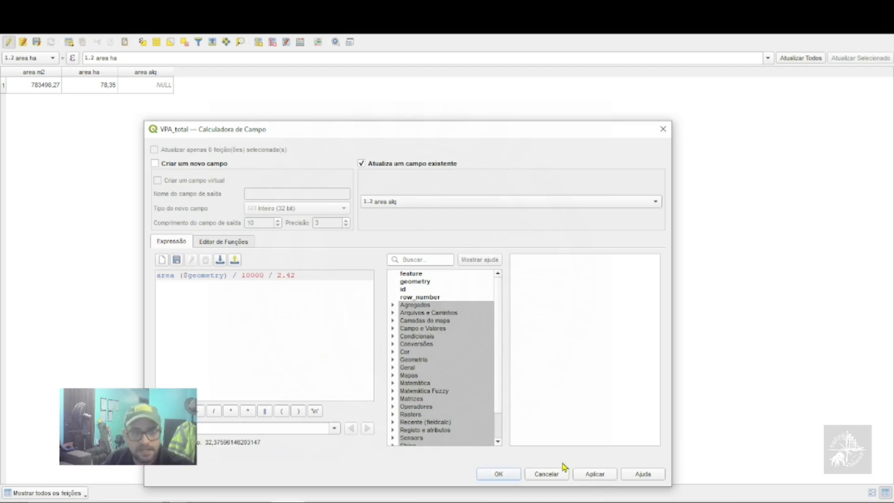
{"action": "left_click", "coordinate": [498, 474]}
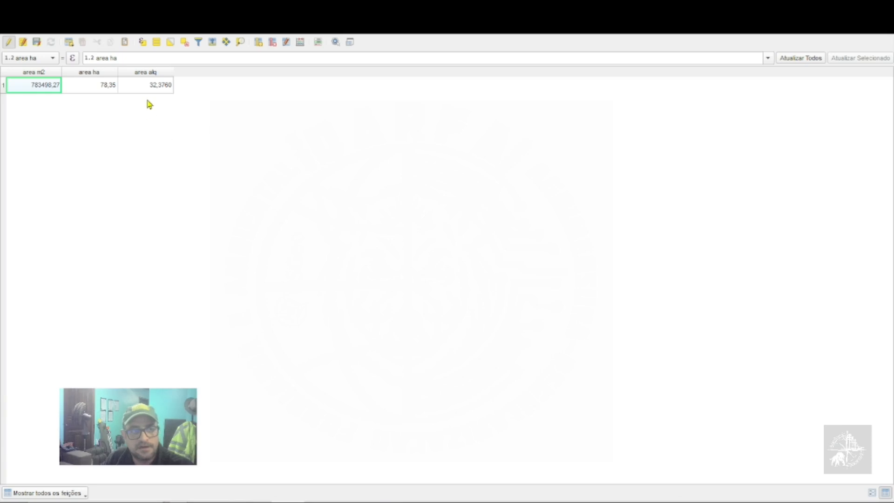
Step: Save the edits to the VPA_total layer and end its editing session
{"action": "left_click", "coordinate": [37, 42]}
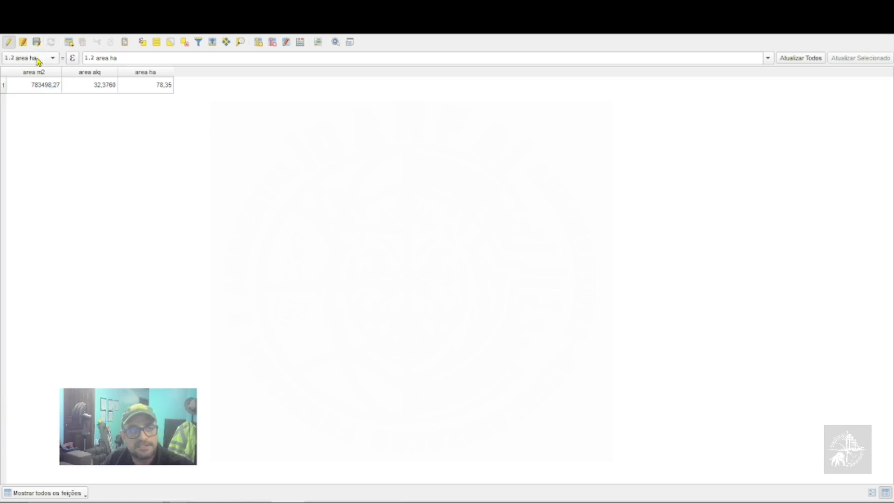
{"action": "left_click", "coordinate": [9, 42]}
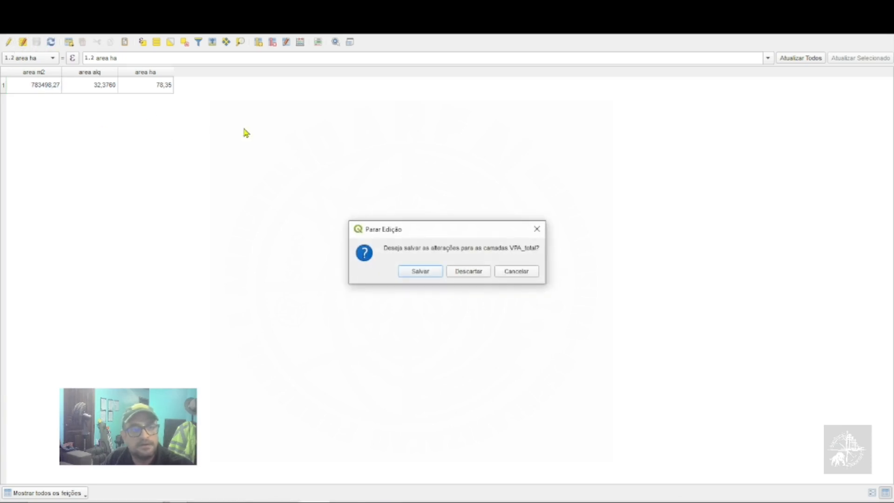
{"action": "left_click", "coordinate": [421, 272]}
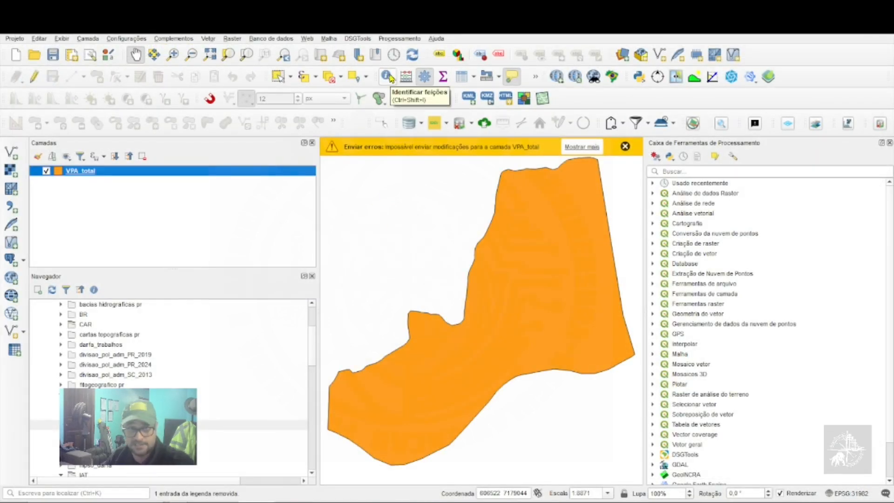
Step: Identify the VPA_total polygon on the map to examine its area attributes
{"action": "left_click", "coordinate": [387, 77]}
{"action": "left_click", "coordinate": [506, 306]}
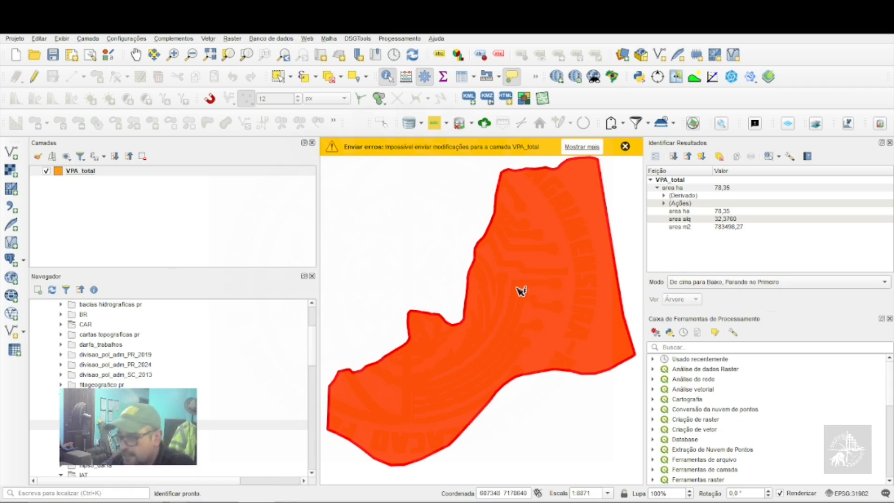
Step: Show the LT_existente layer on the map and hide rodovias pr to examine the existing lines
{"action": "mouse_move", "coordinate": [524, 291]}
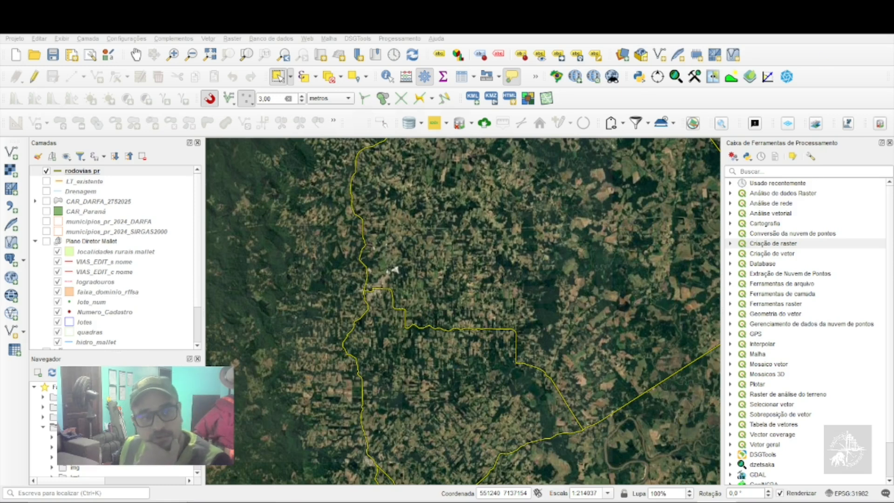
{"action": "left_click", "coordinate": [46, 171]}
{"action": "left_click", "coordinate": [46, 171]}
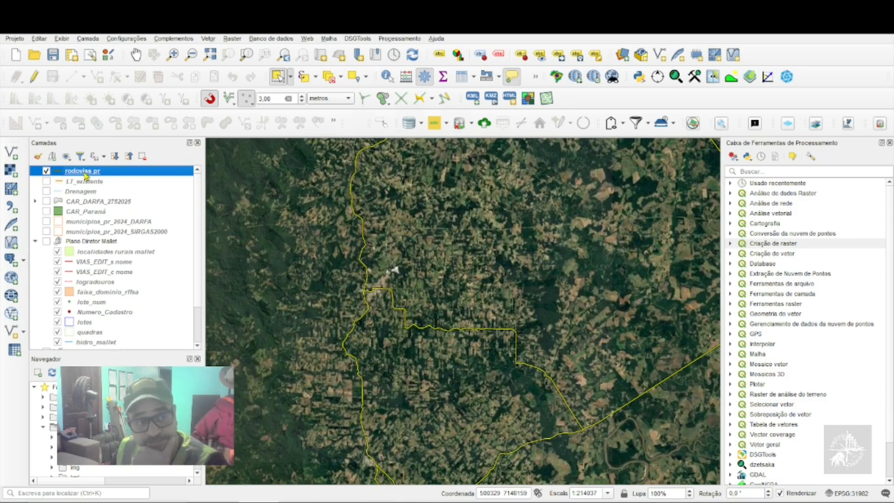
{"action": "left_click", "coordinate": [47, 181]}
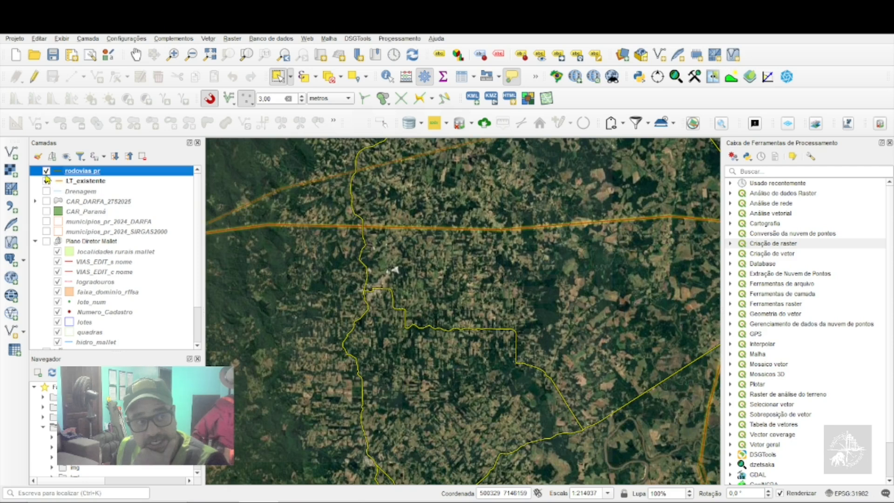
{"action": "left_click", "coordinate": [46, 171]}
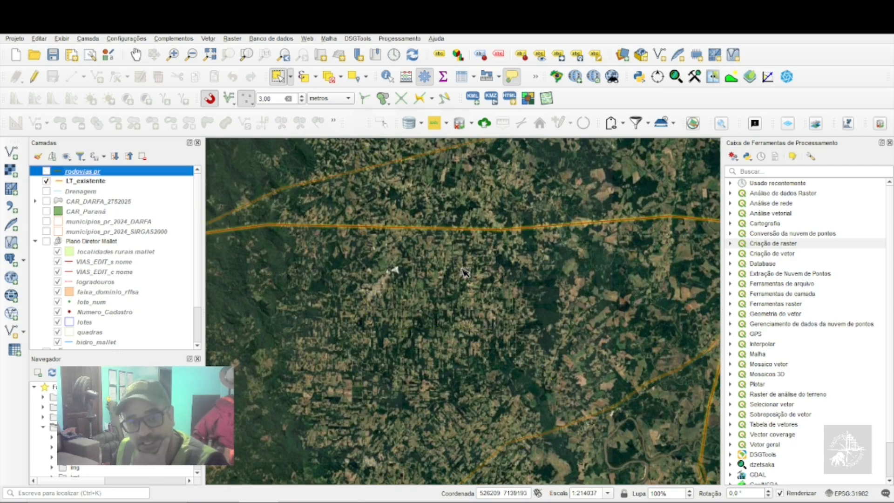
{"action": "scroll", "coordinate": [470, 275], "scroll_direction": "down", "scroll_amount": 2}
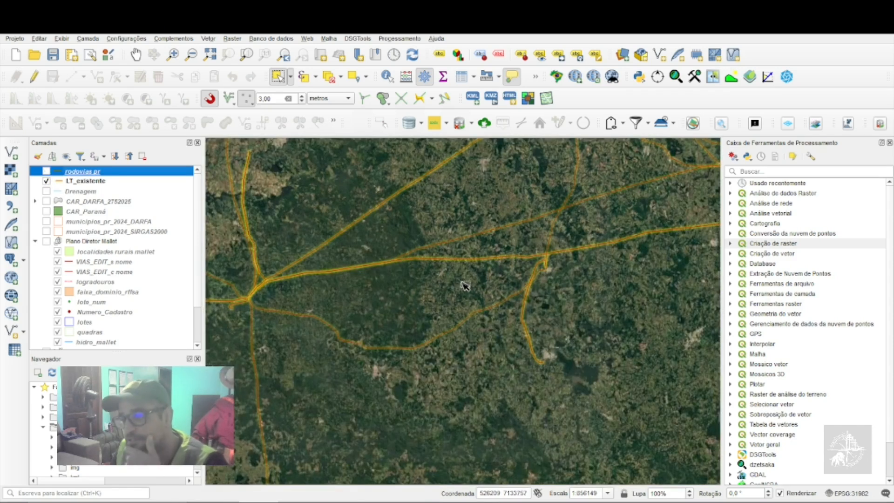
Step: Hide LT_existente and briefly display the Drenagem layer to examine the drainage network
{"action": "left_click", "coordinate": [46, 190]}
{"action": "left_click", "coordinate": [47, 181]}
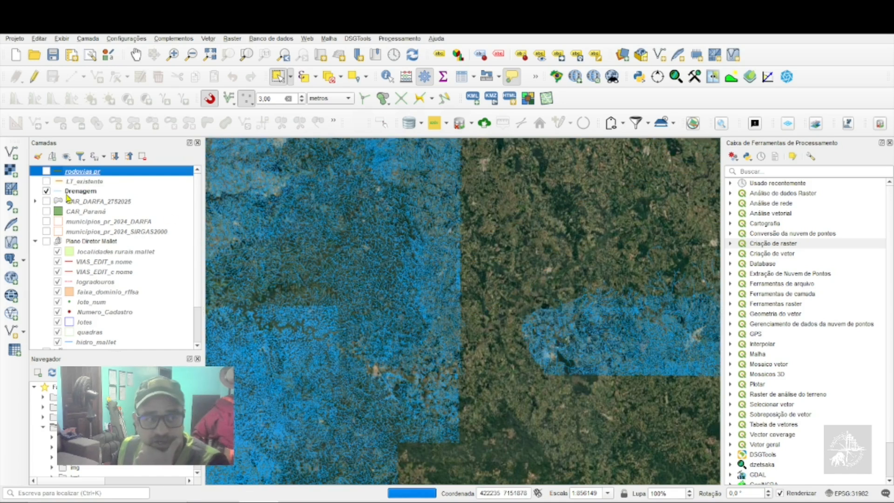
{"action": "left_click", "coordinate": [46, 191]}
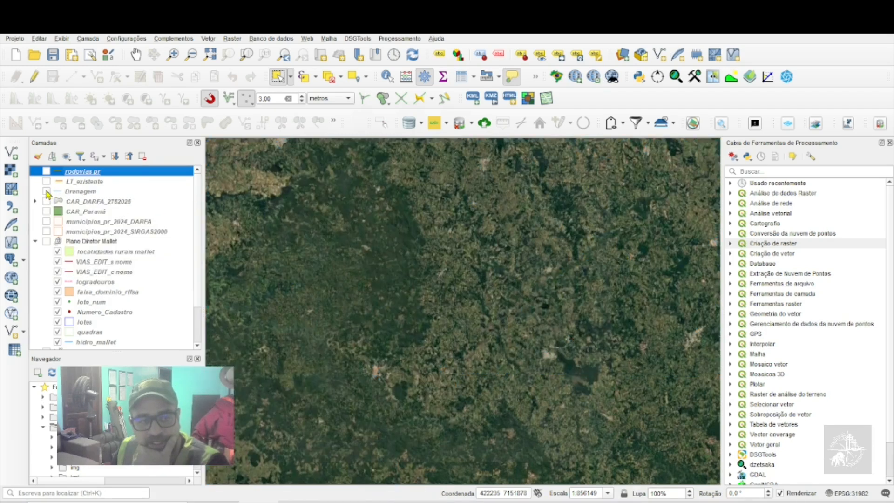
Step: Display the CAR_DARFA_2752025 layer and briefly overlay CAR_Paraná to compare their coverage
{"action": "left_click", "coordinate": [46, 200]}
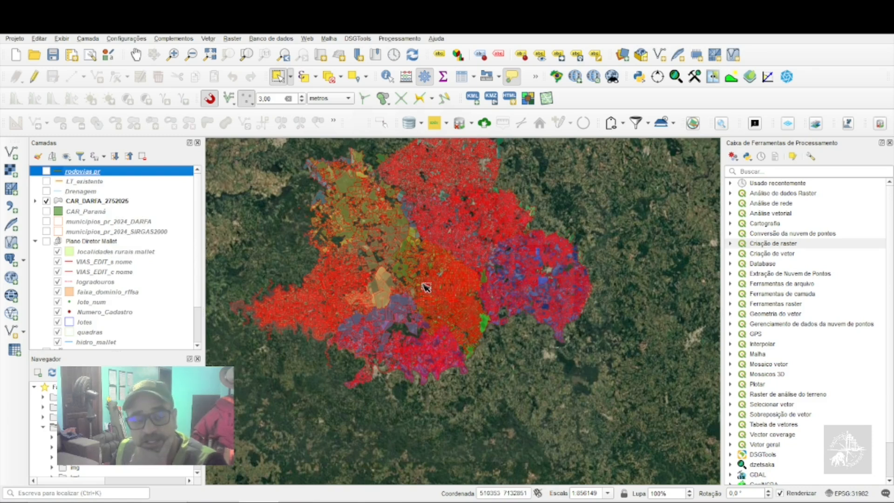
{"action": "left_click_drag", "start_coordinate": [428, 277], "coordinate": [460, 321]}
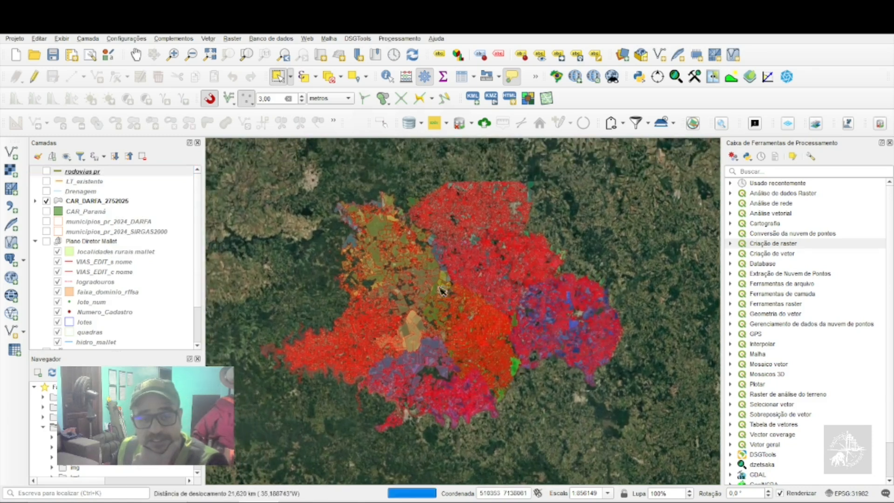
{"action": "left_click", "coordinate": [46, 212]}
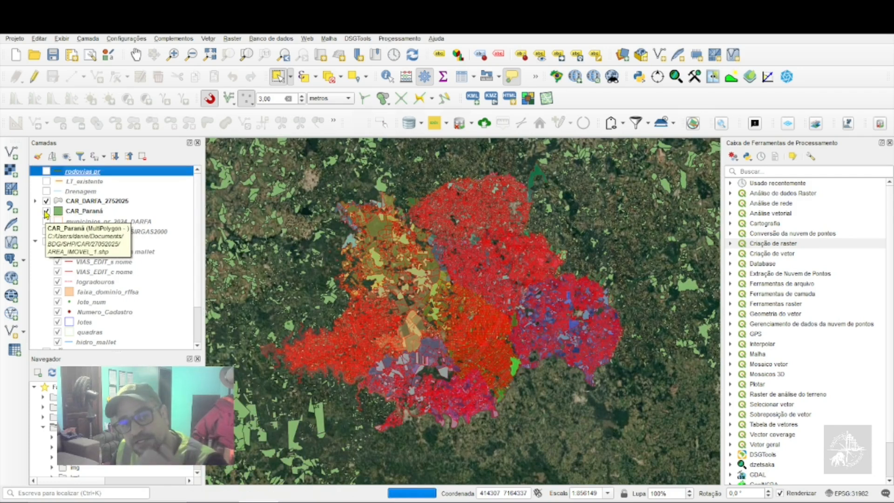
{"action": "left_click", "coordinate": [46, 212]}
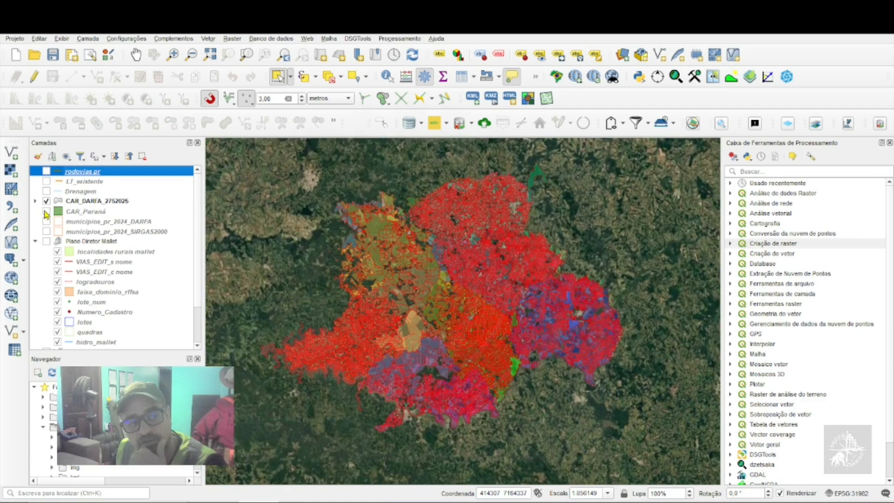
Step: Hide CAR_DARFA_2752025 and compare the municipios_pr_2024_SIRGAS2000 and municipios_pr_2024_DARFA boundaries, hiding both when done
{"action": "left_click", "coordinate": [46, 232]}
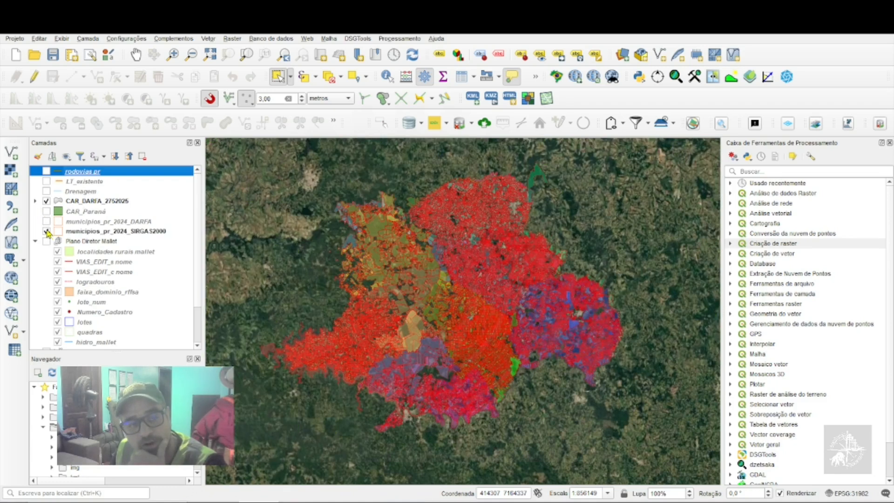
{"action": "left_click", "coordinate": [47, 216]}
{"action": "left_click", "coordinate": [47, 222]}
{"action": "left_click", "coordinate": [46, 201]}
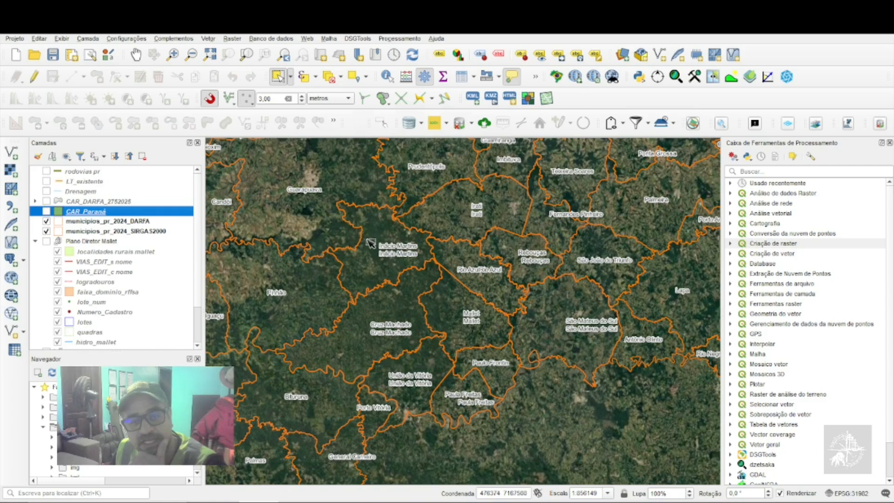
{"action": "left_click", "coordinate": [46, 231]}
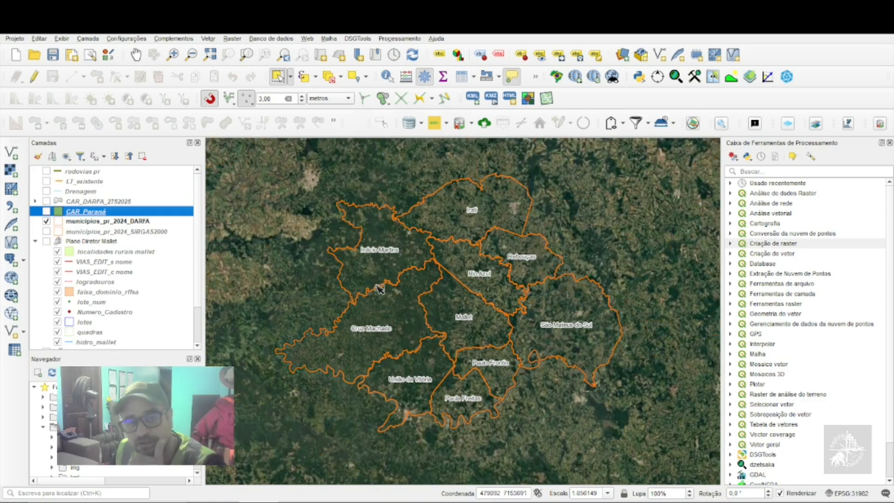
{"action": "left_click", "coordinate": [46, 201]}
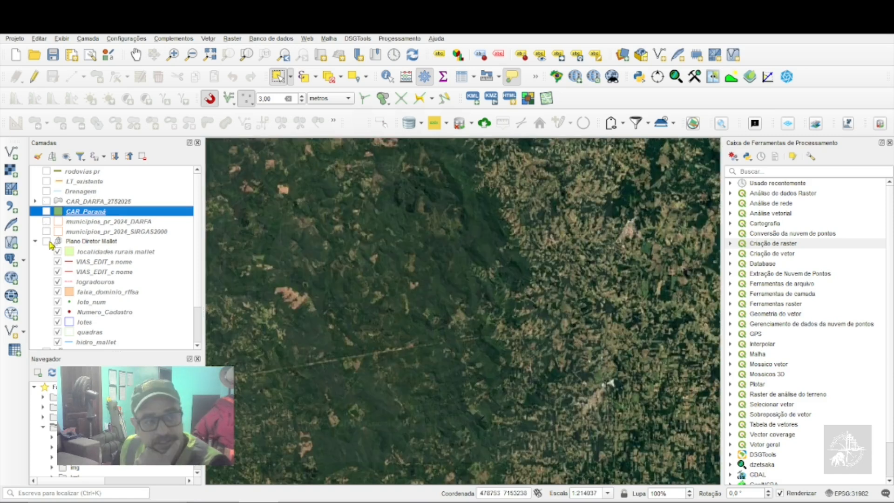
Step: Display the Plano Diretor Mallet layer group to examine its mapped features across the municipality
{"action": "left_click", "coordinate": [46, 241]}
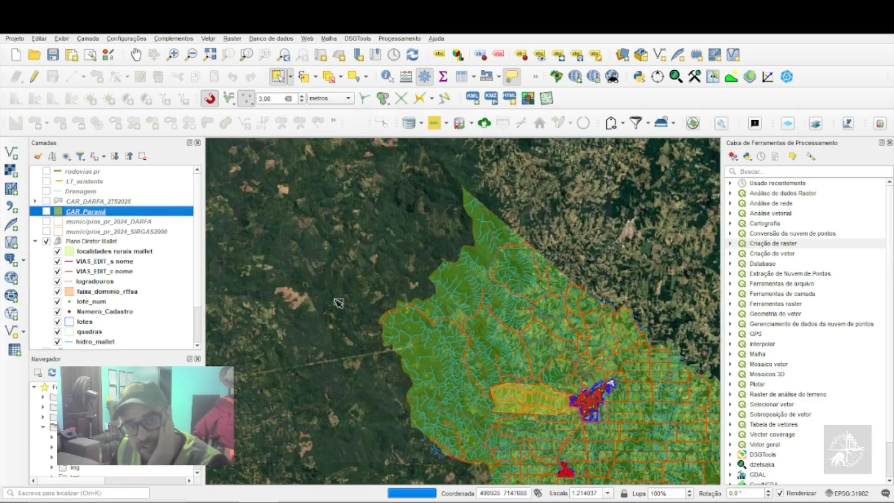
{"action": "left_click_drag", "start_coordinate": [507, 311], "coordinate": [390, 205]}
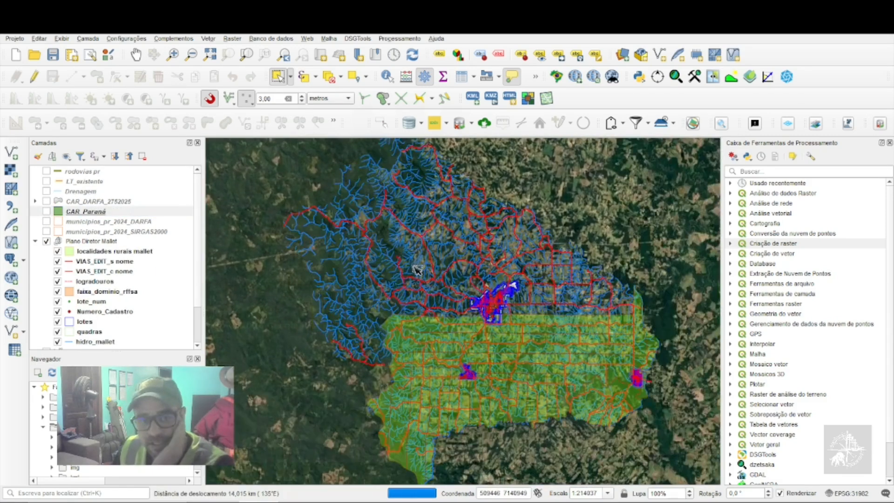
{"action": "left_click_drag", "start_coordinate": [481, 341], "coordinate": [461, 372]}
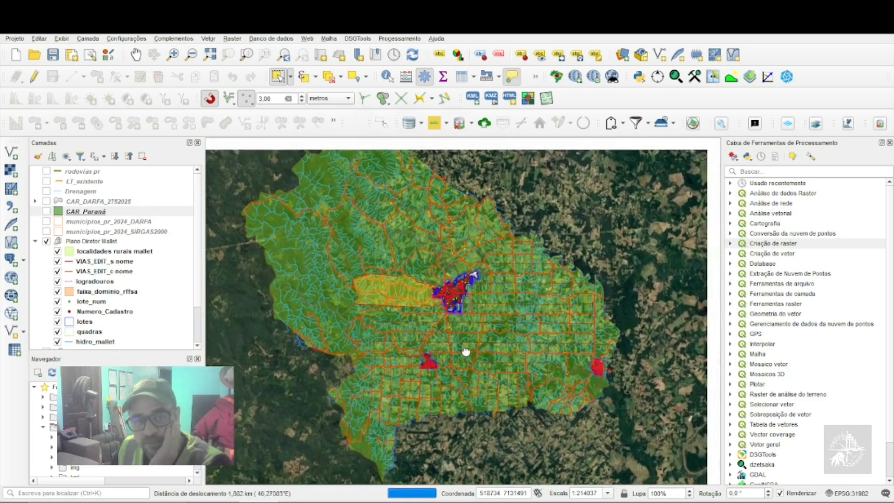